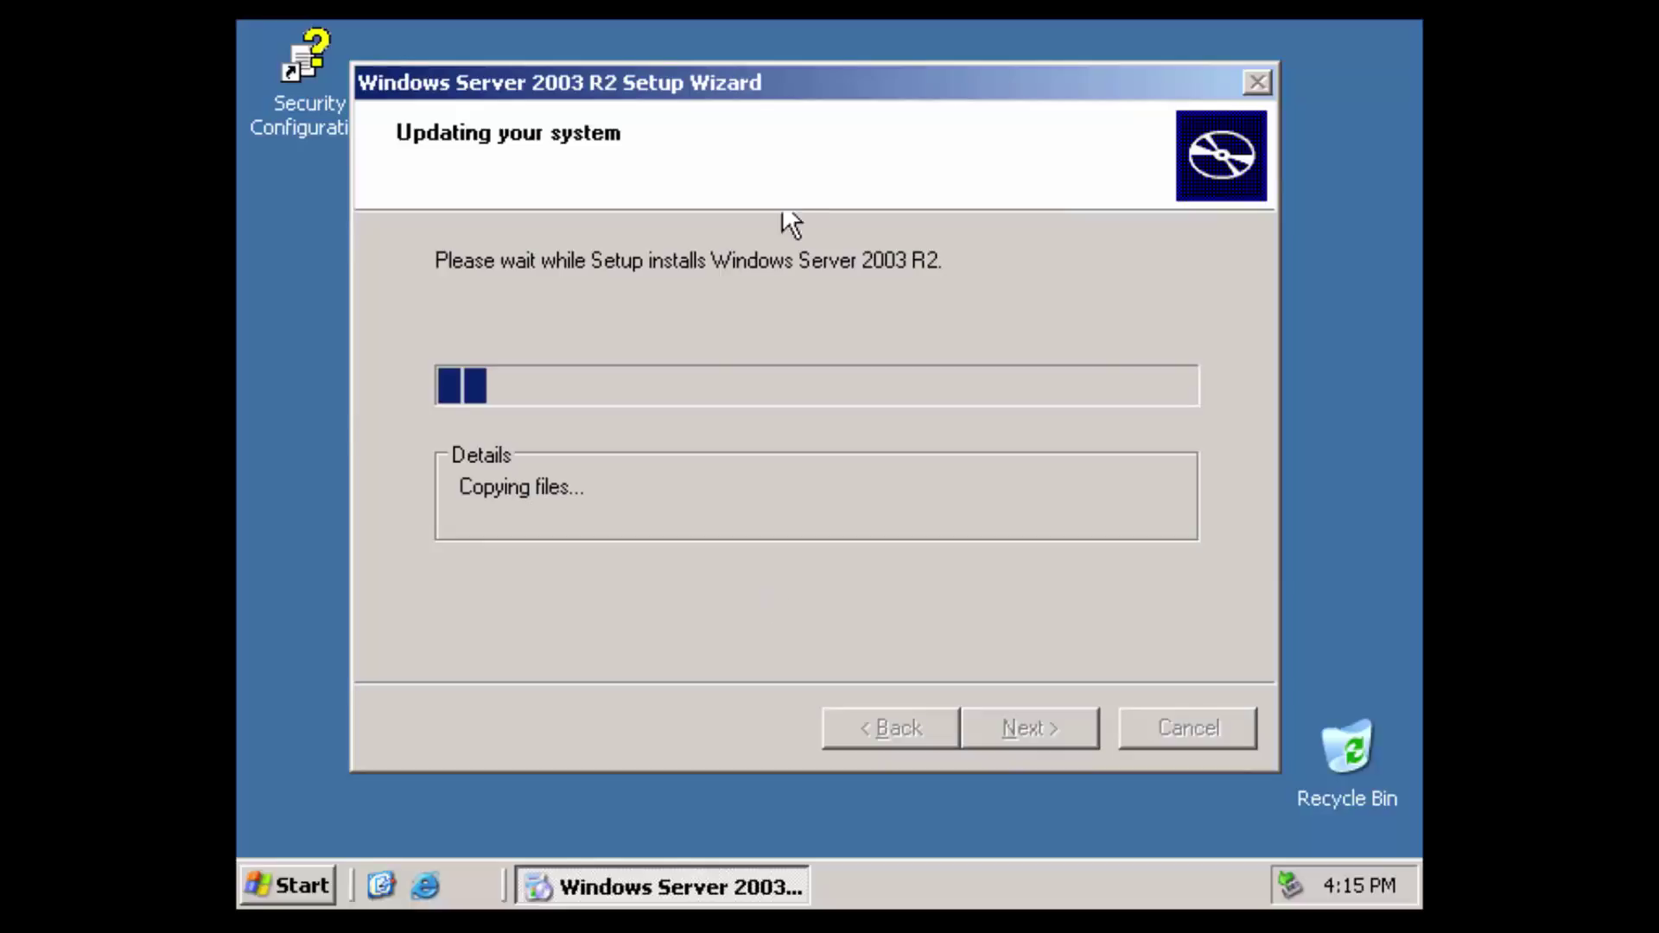
# - Set the desktop's screen resolution to 1920 by 1080 pixels in the display properties and apply it
pyautogui.moveTo(748, 92); pyautogui.dragTo(771, 97)
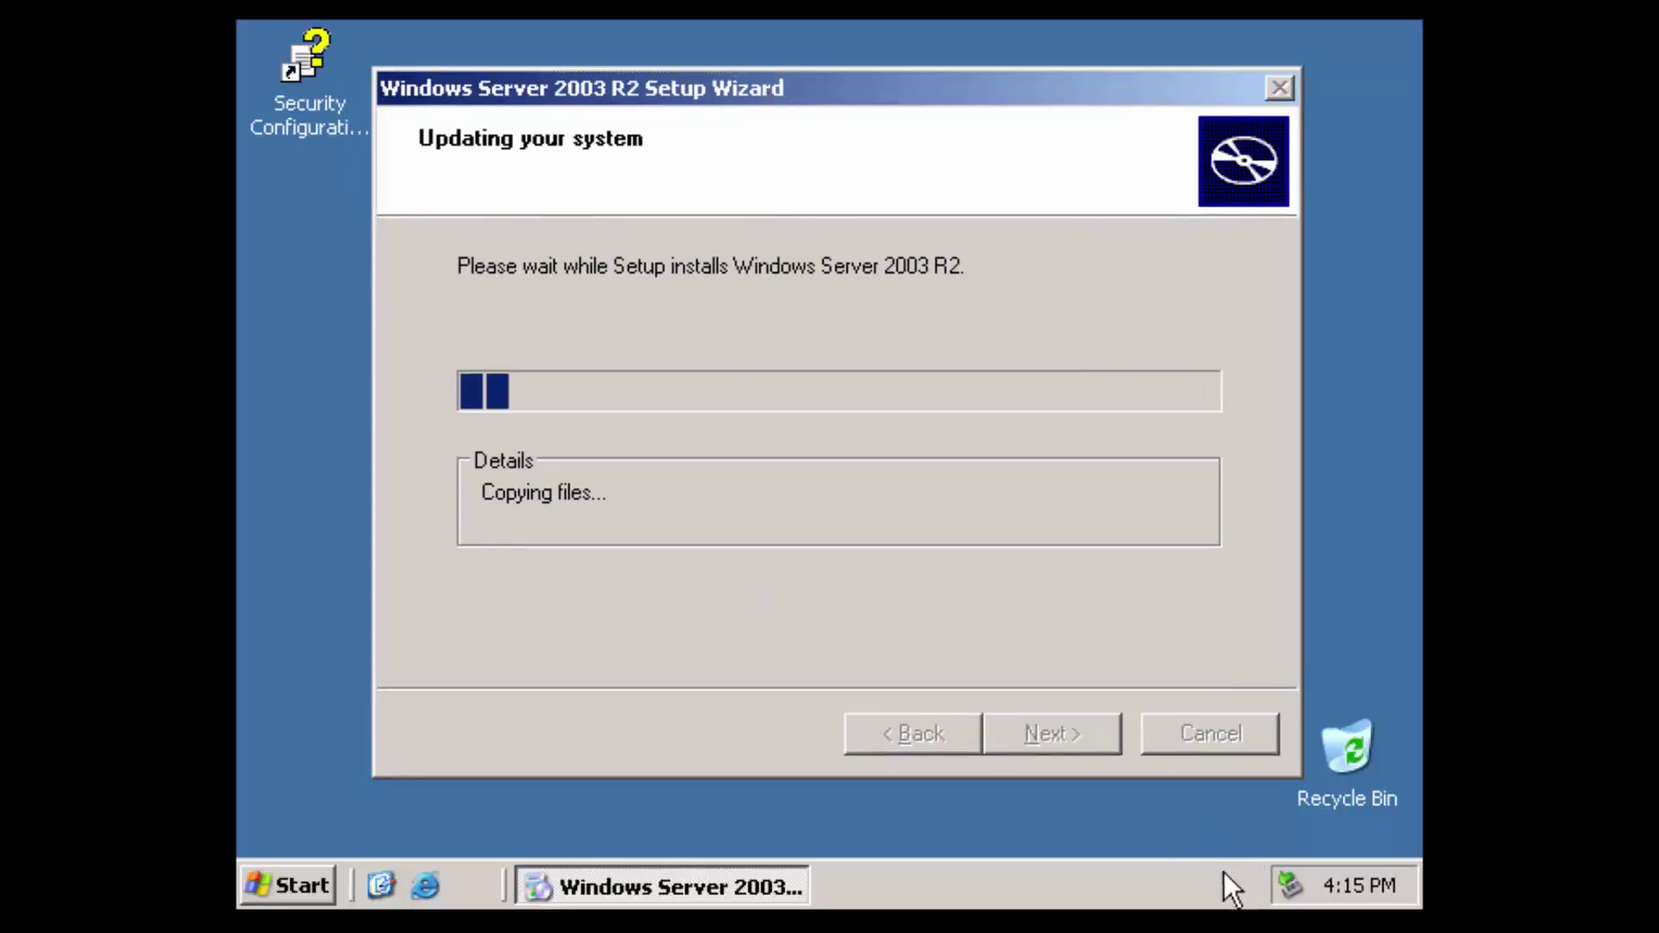
pyautogui.rightClick(247, 436)
pyautogui.click(313, 662)
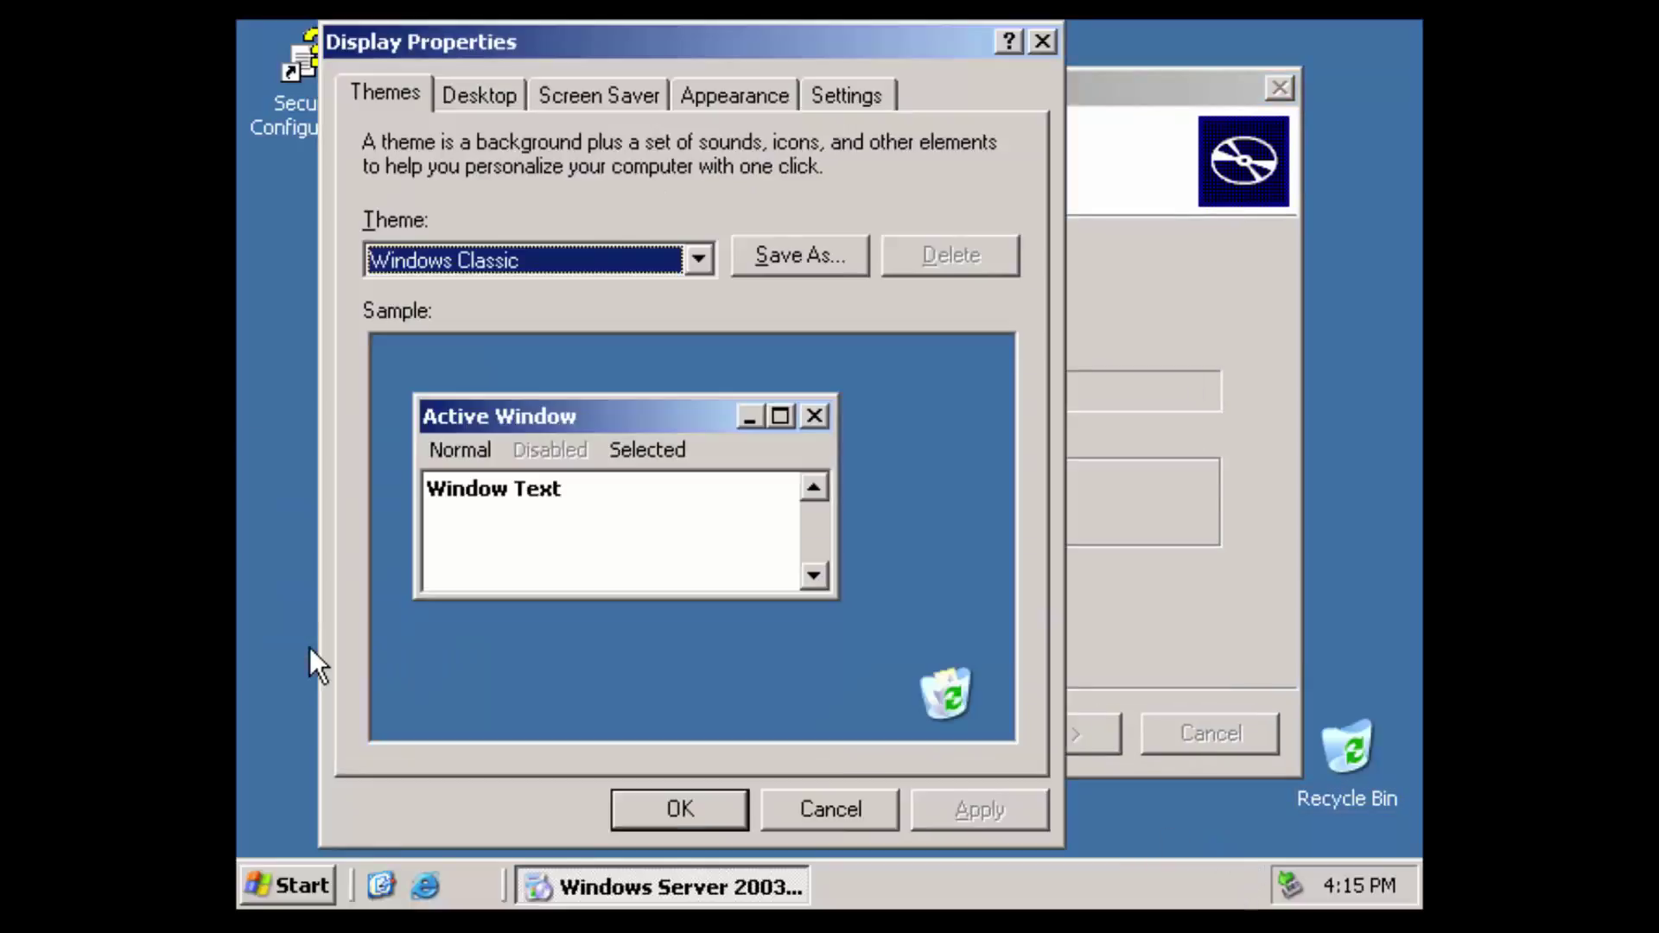
pyautogui.click(844, 111)
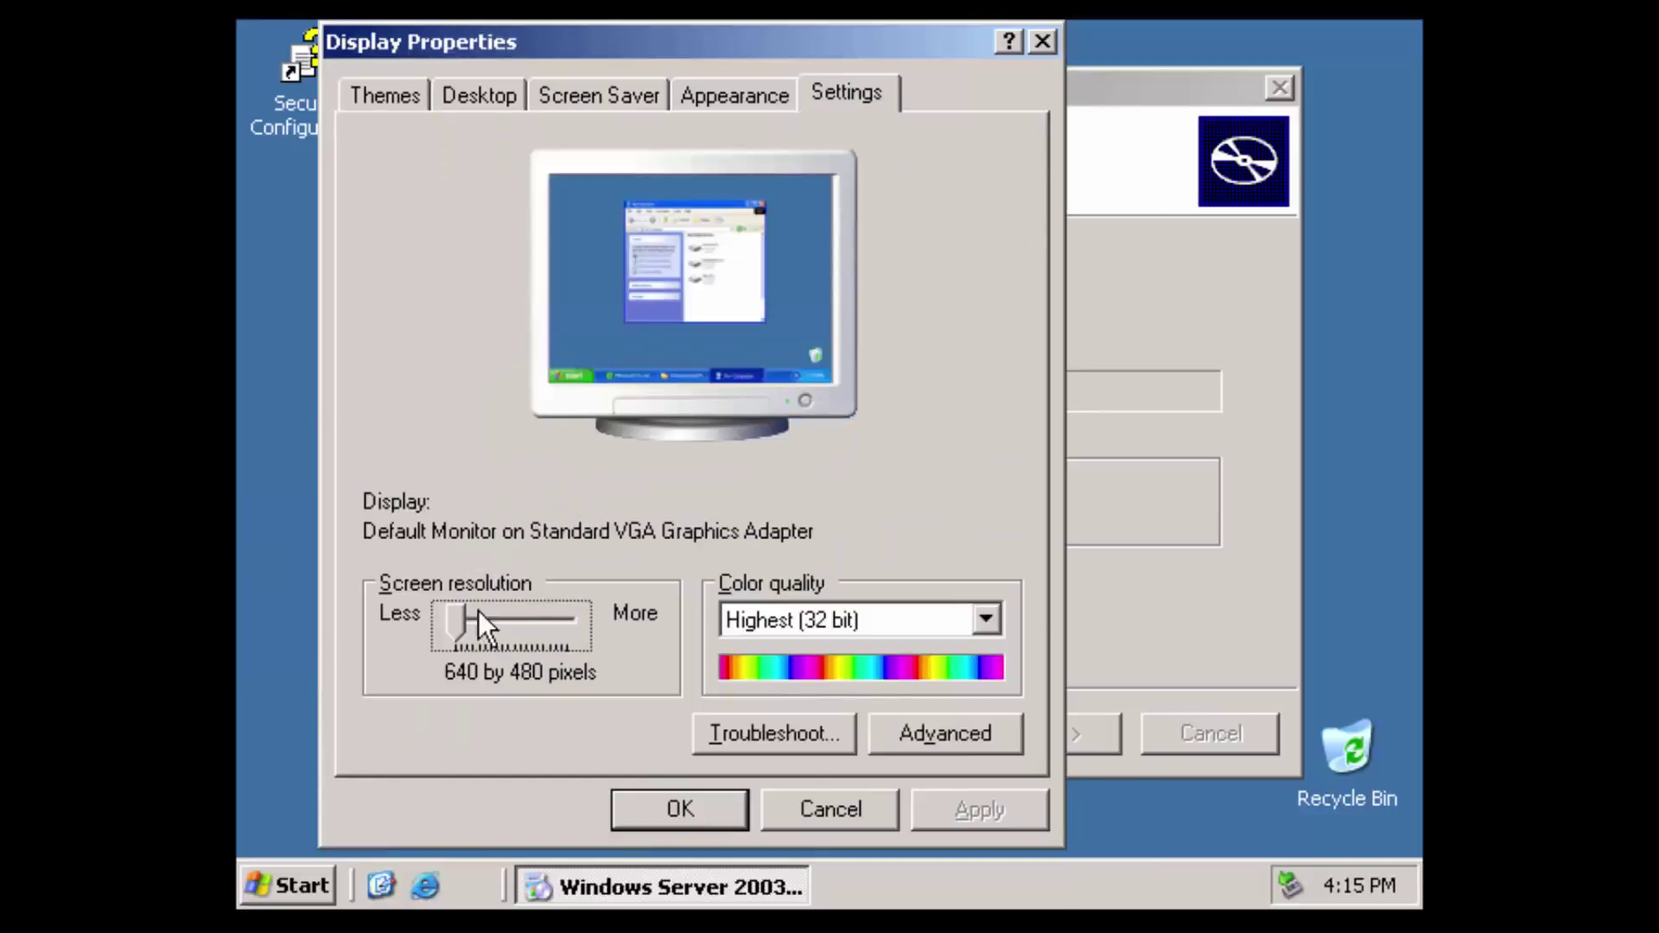
pyautogui.moveTo(458, 619); pyautogui.dragTo(549, 631)
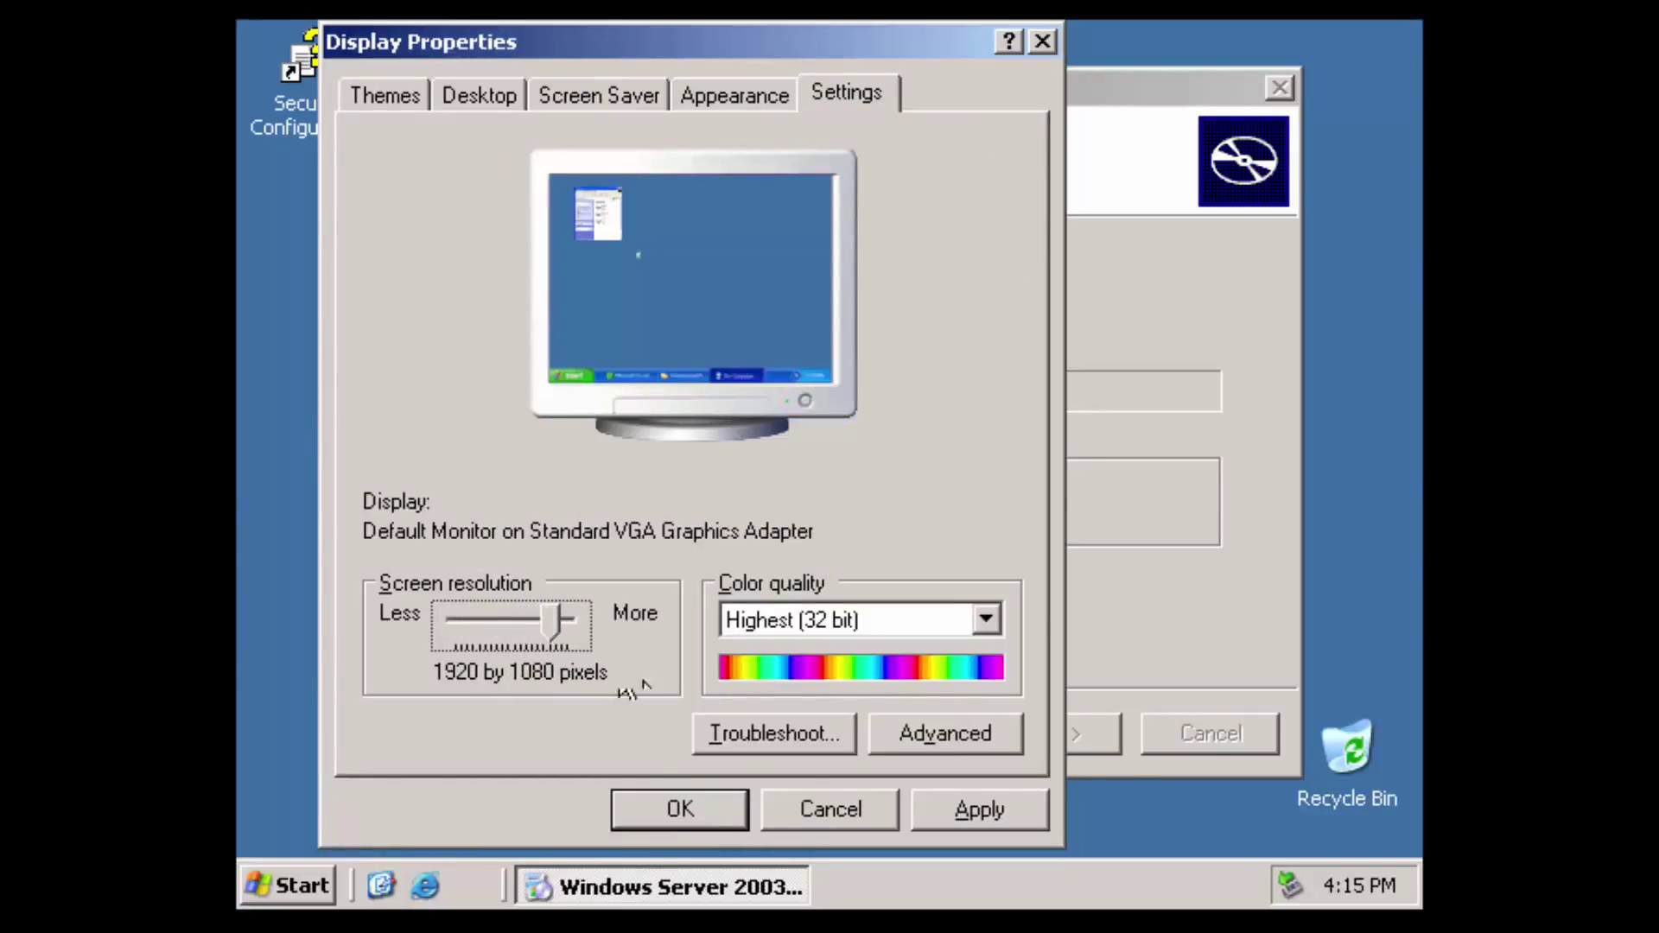
pyautogui.click(679, 810)
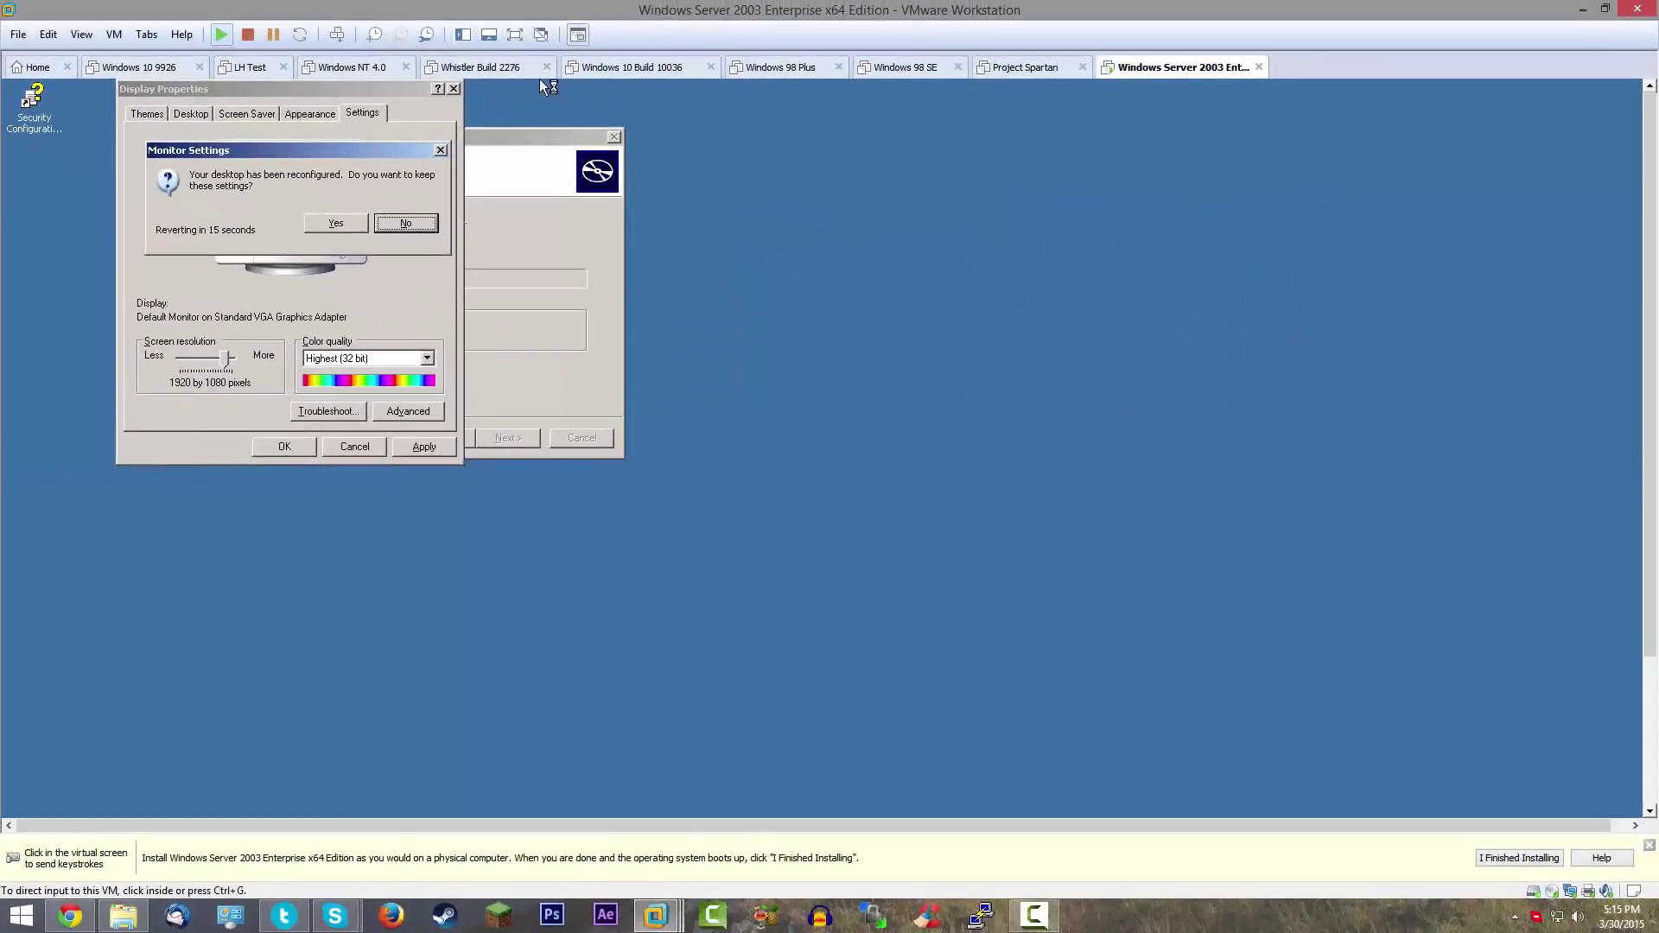
# - Show the virtual machine in full screen and keep the reconfigured monitor settings
pyautogui.click(539, 80)
pyautogui.hotkey('ctrl', 'alt', 'Return')
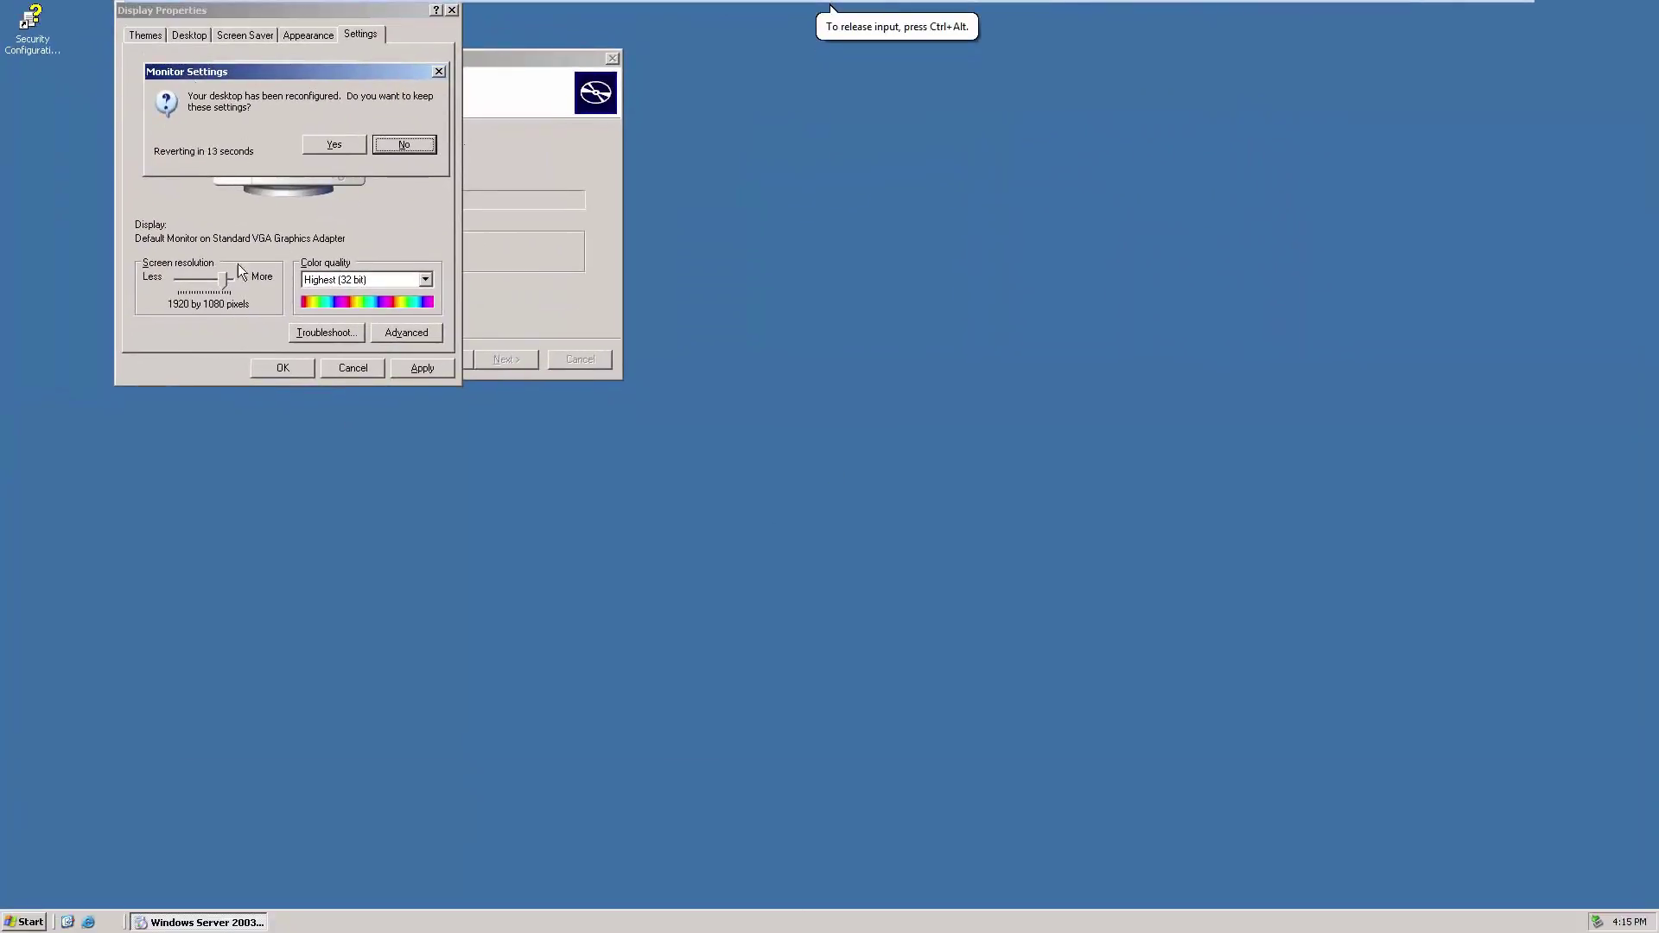
pyautogui.click(316, 143)
# - Move the R2 setup wizard toward the screen centre, finish it, and start updating this server from the post-setup security page
pyautogui.moveTo(392, 53); pyautogui.dragTo(856, 195)
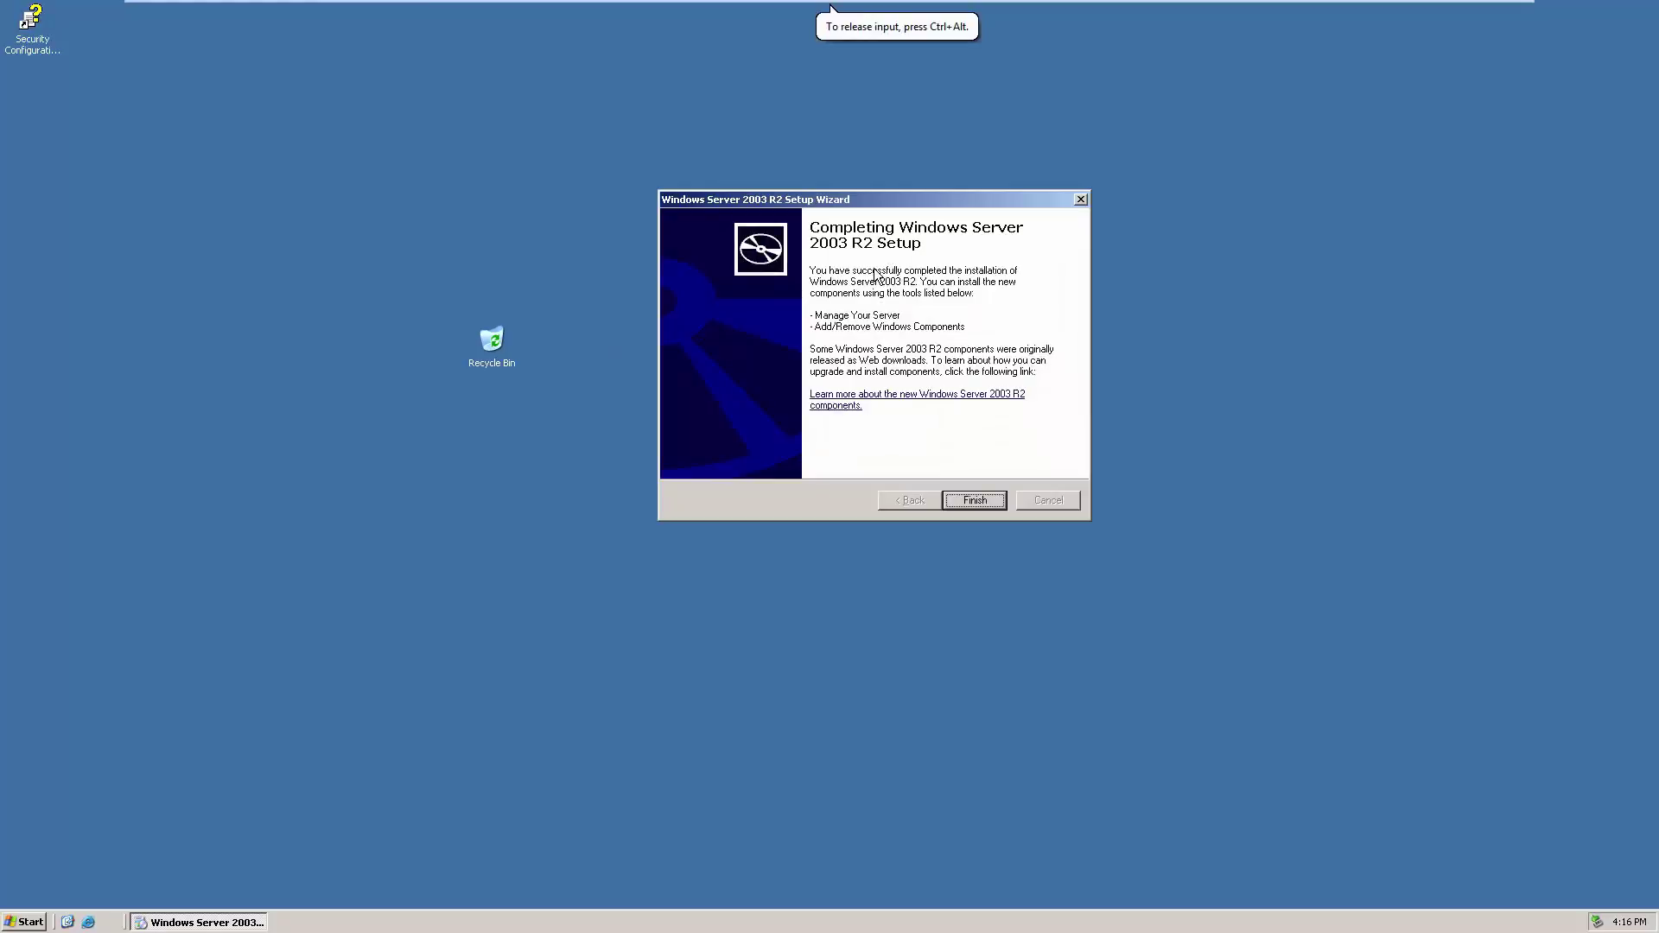
pyautogui.moveTo(793, 203); pyautogui.dragTo(764, 204)
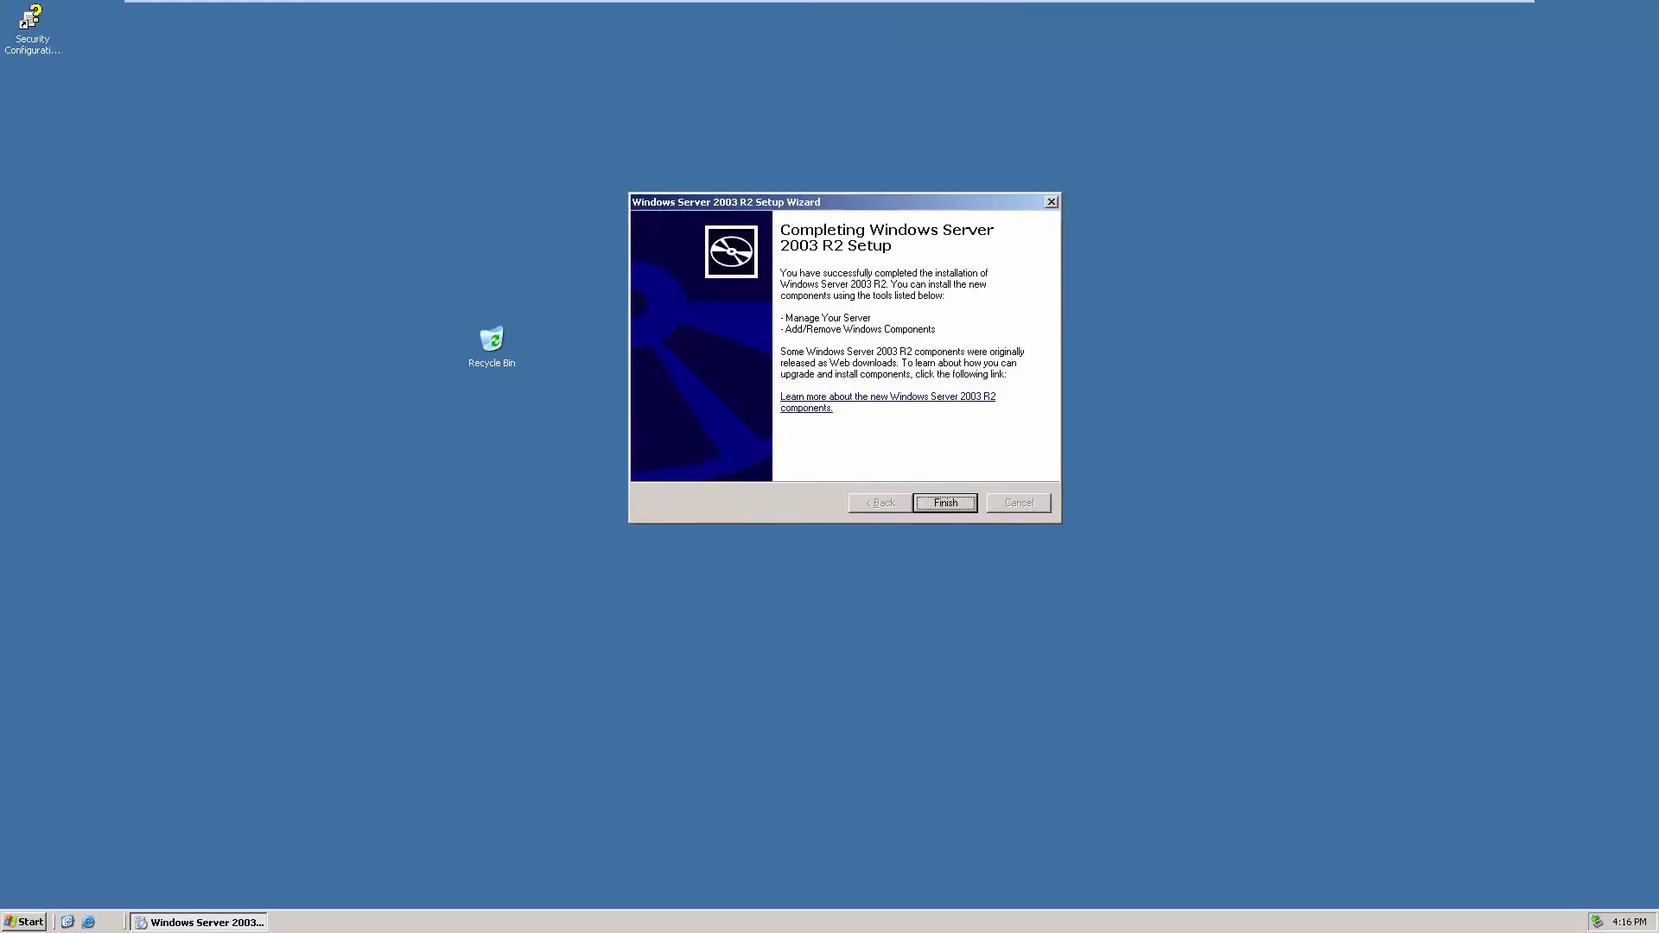
pyautogui.click(942, 505)
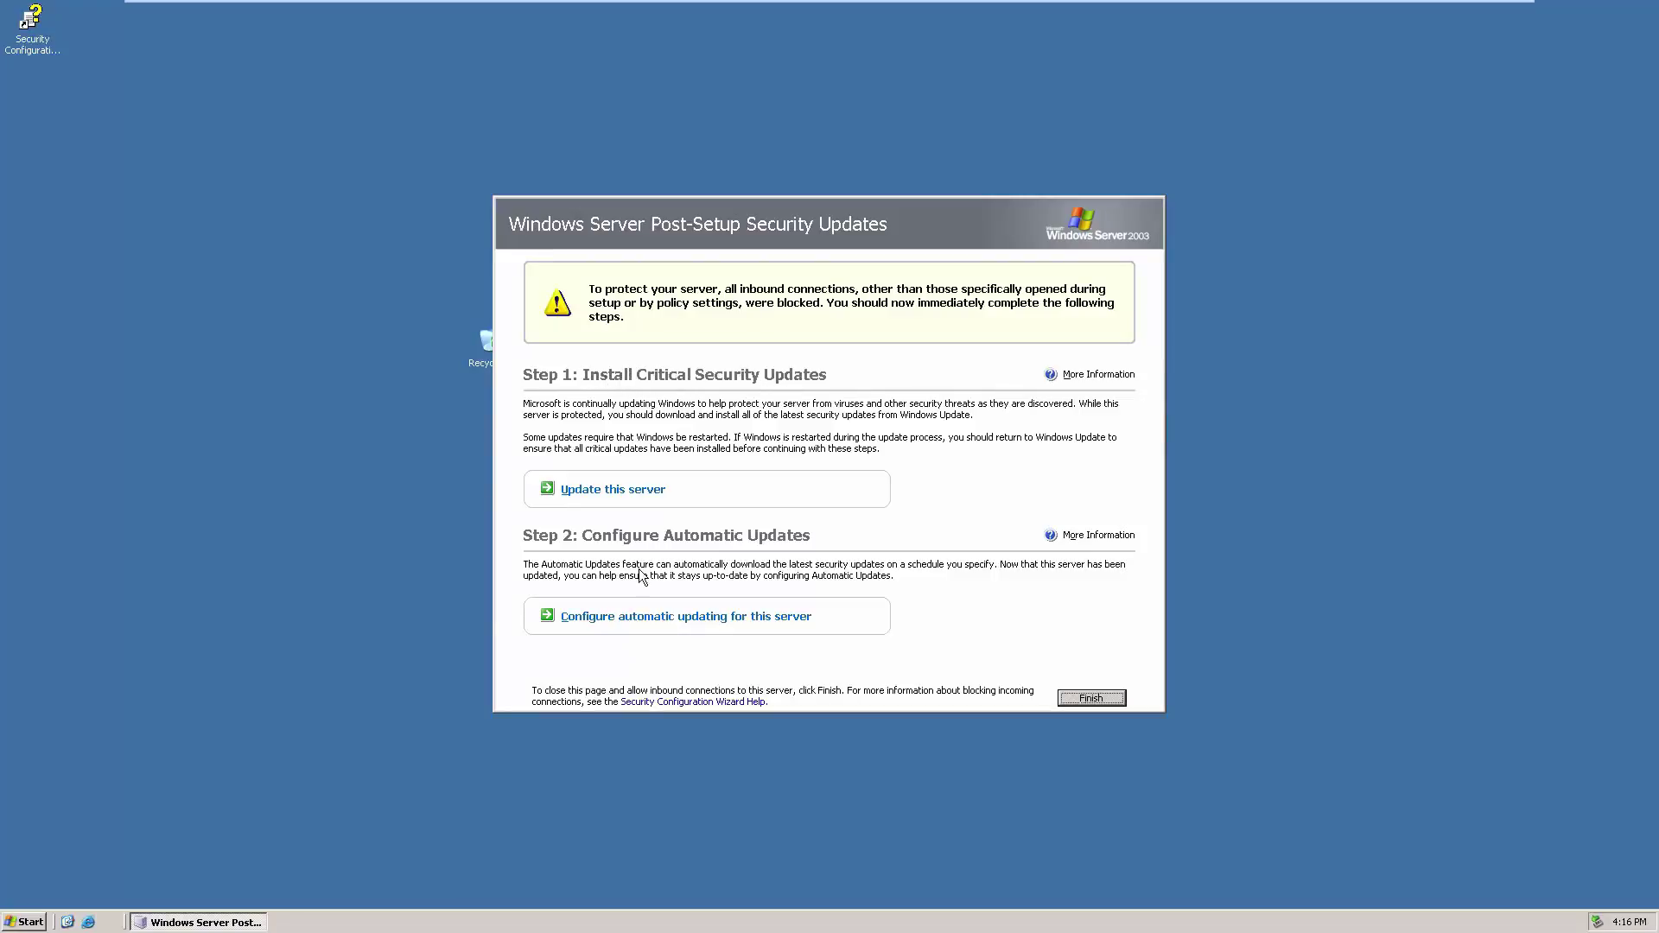
pyautogui.click(611, 489)
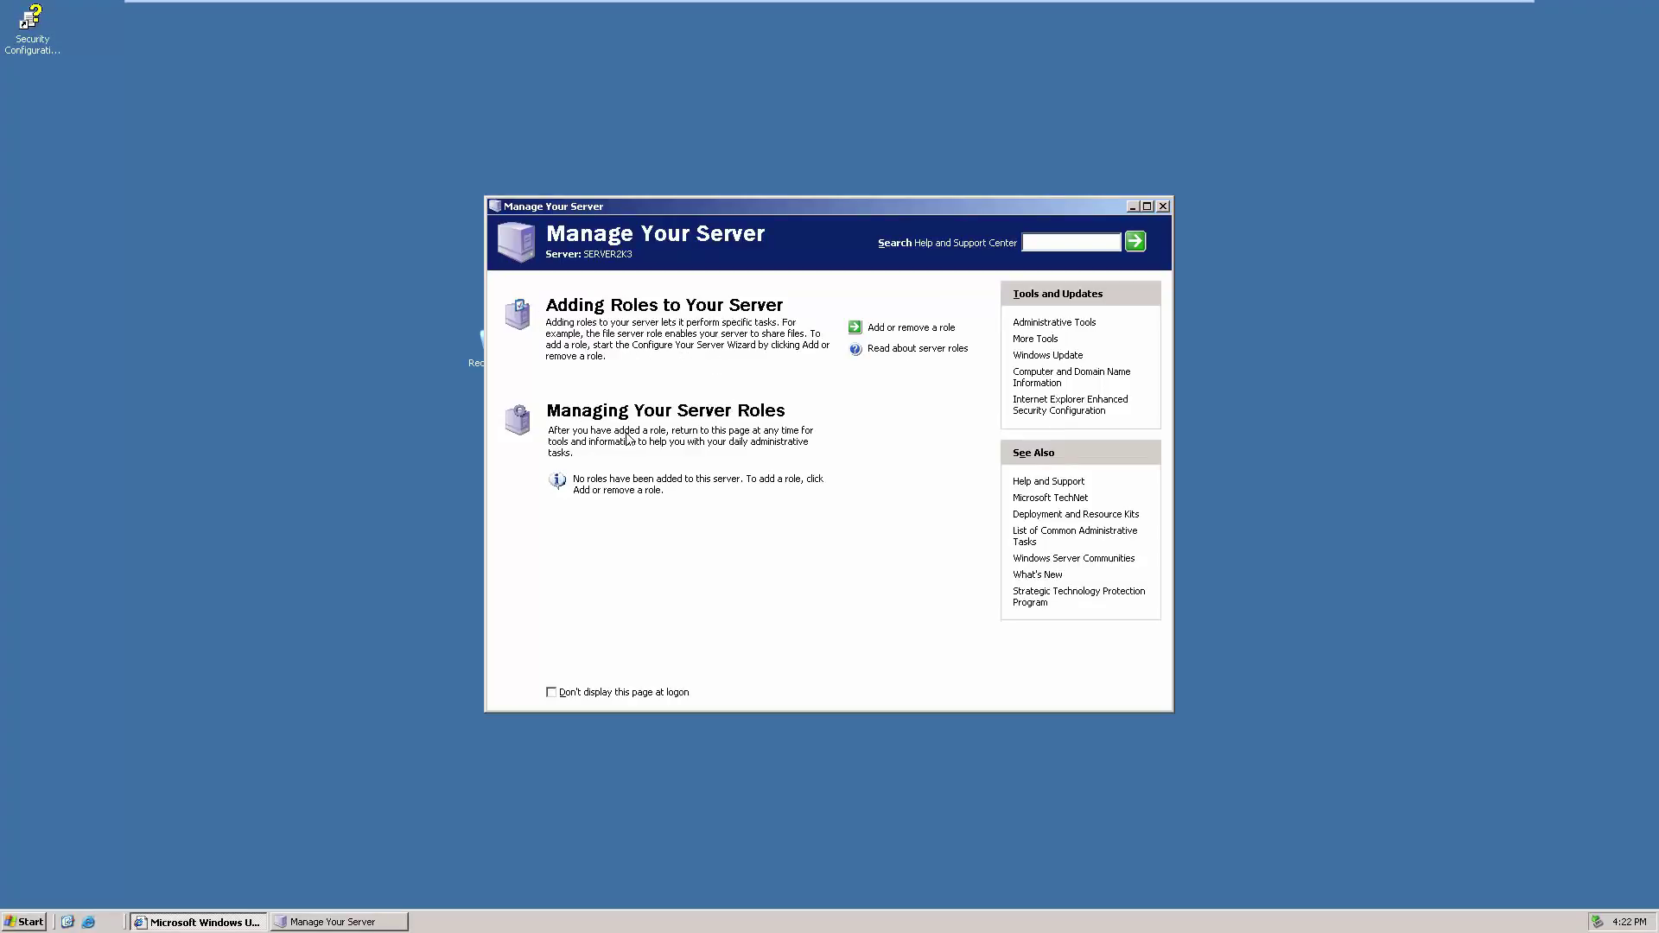
# - View the Administrative Tools folder from Manage Your Server and close it again
pyautogui.click(1068, 323)
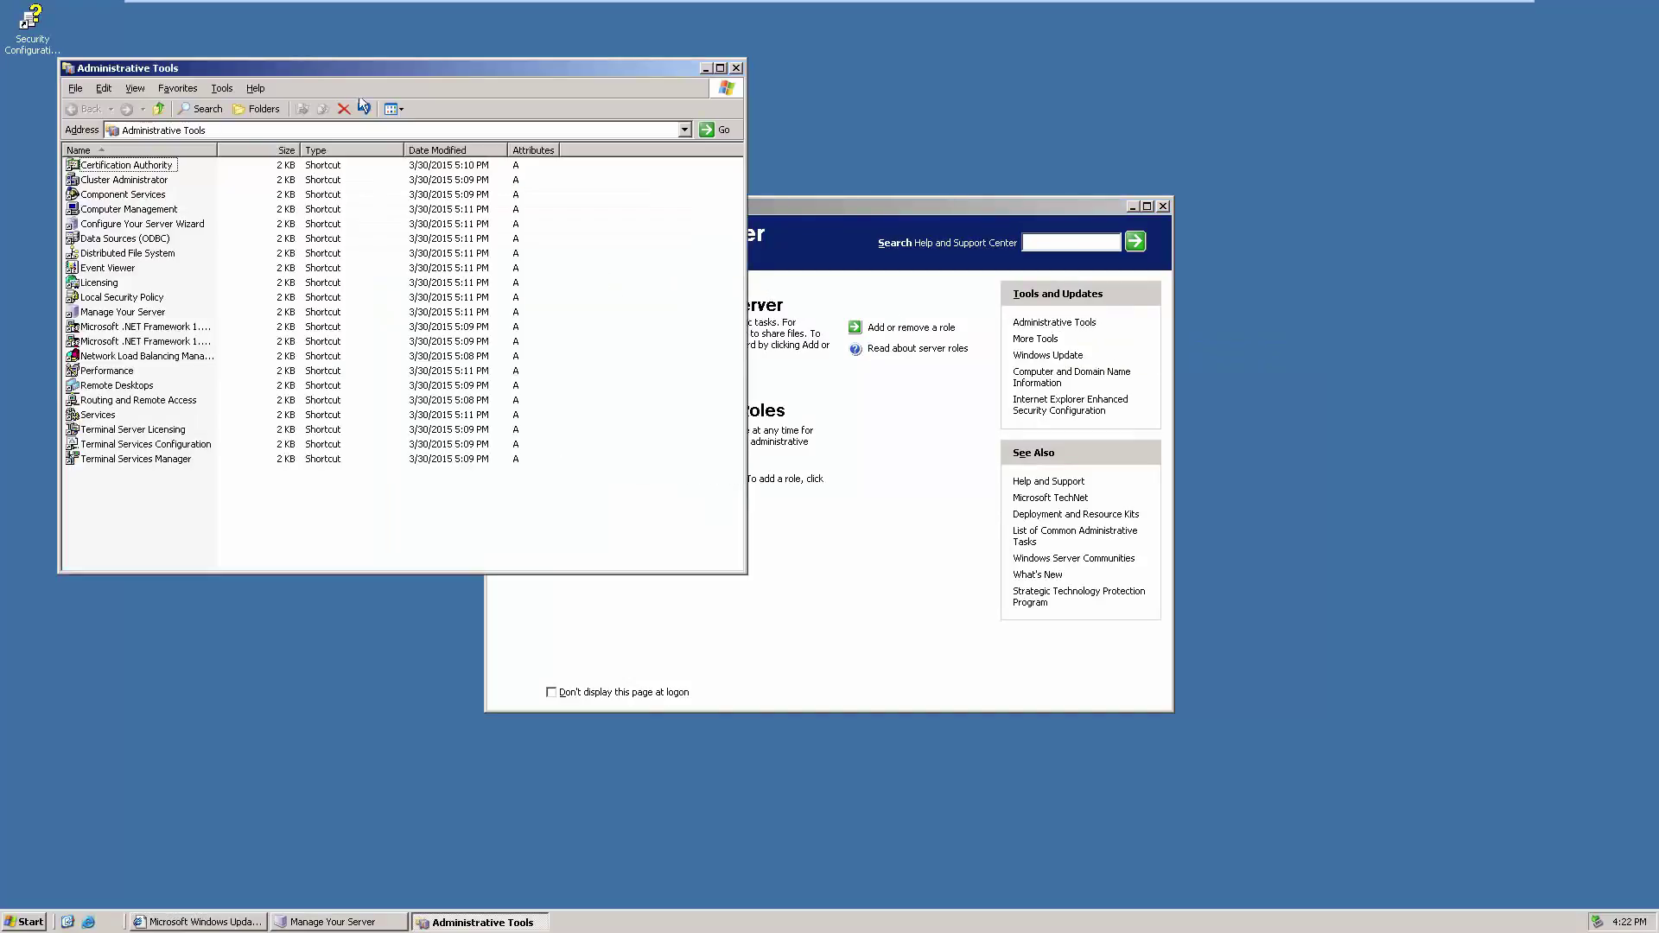
pyautogui.moveTo(262, 70); pyautogui.dragTo(486, 109)
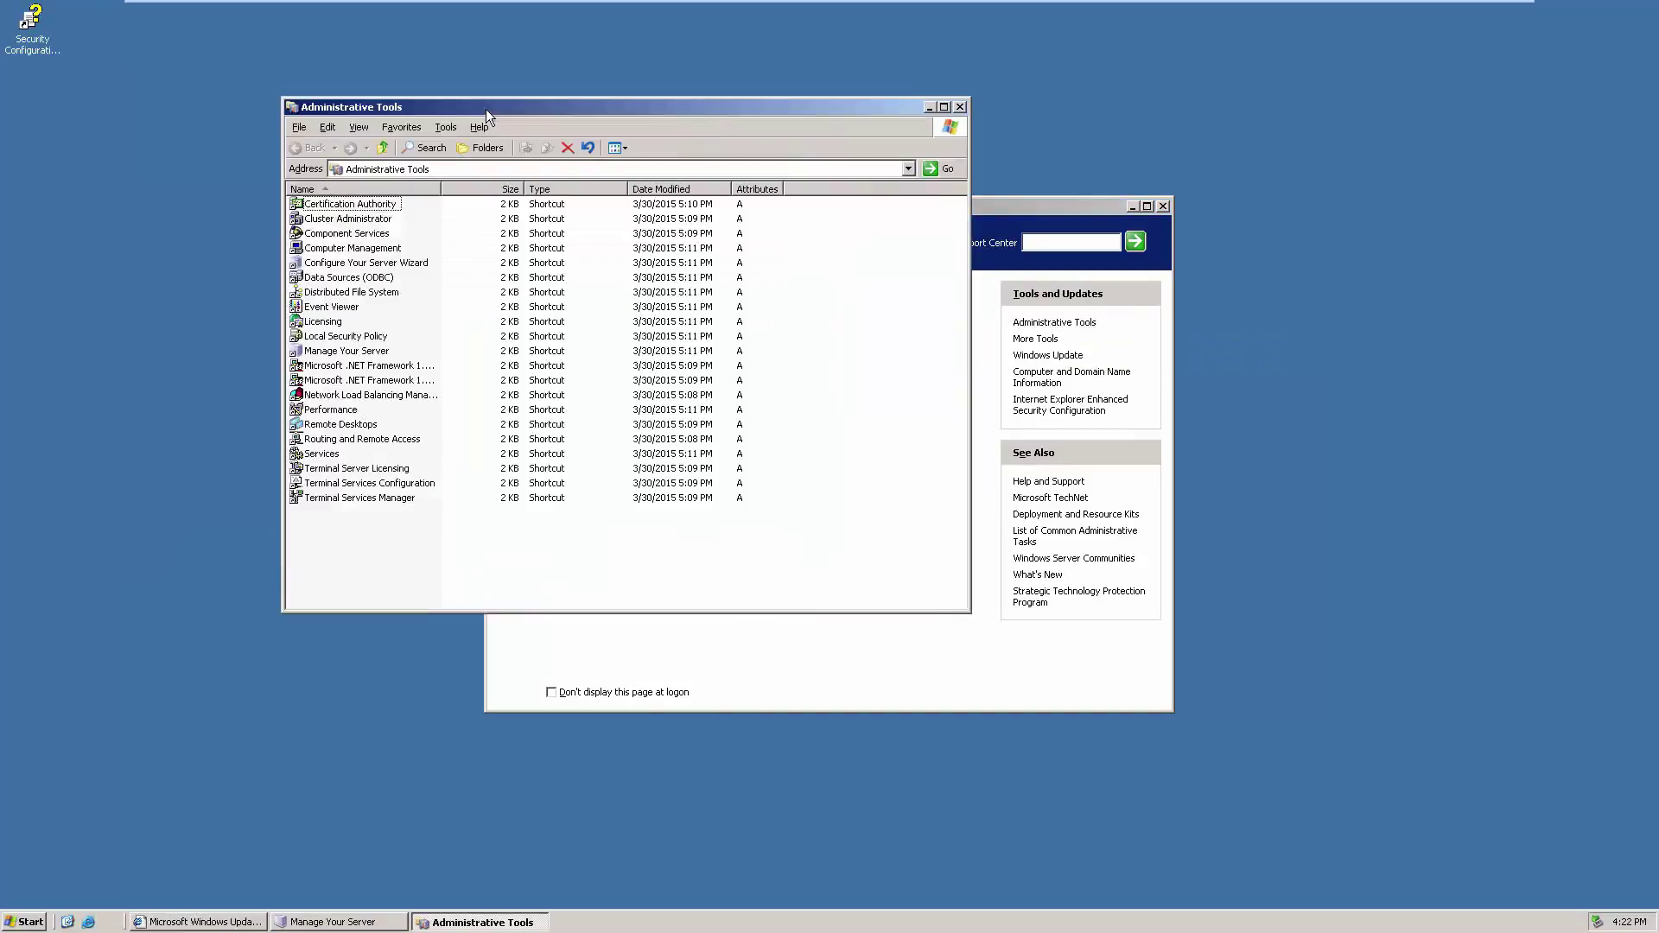
pyautogui.click(958, 107)
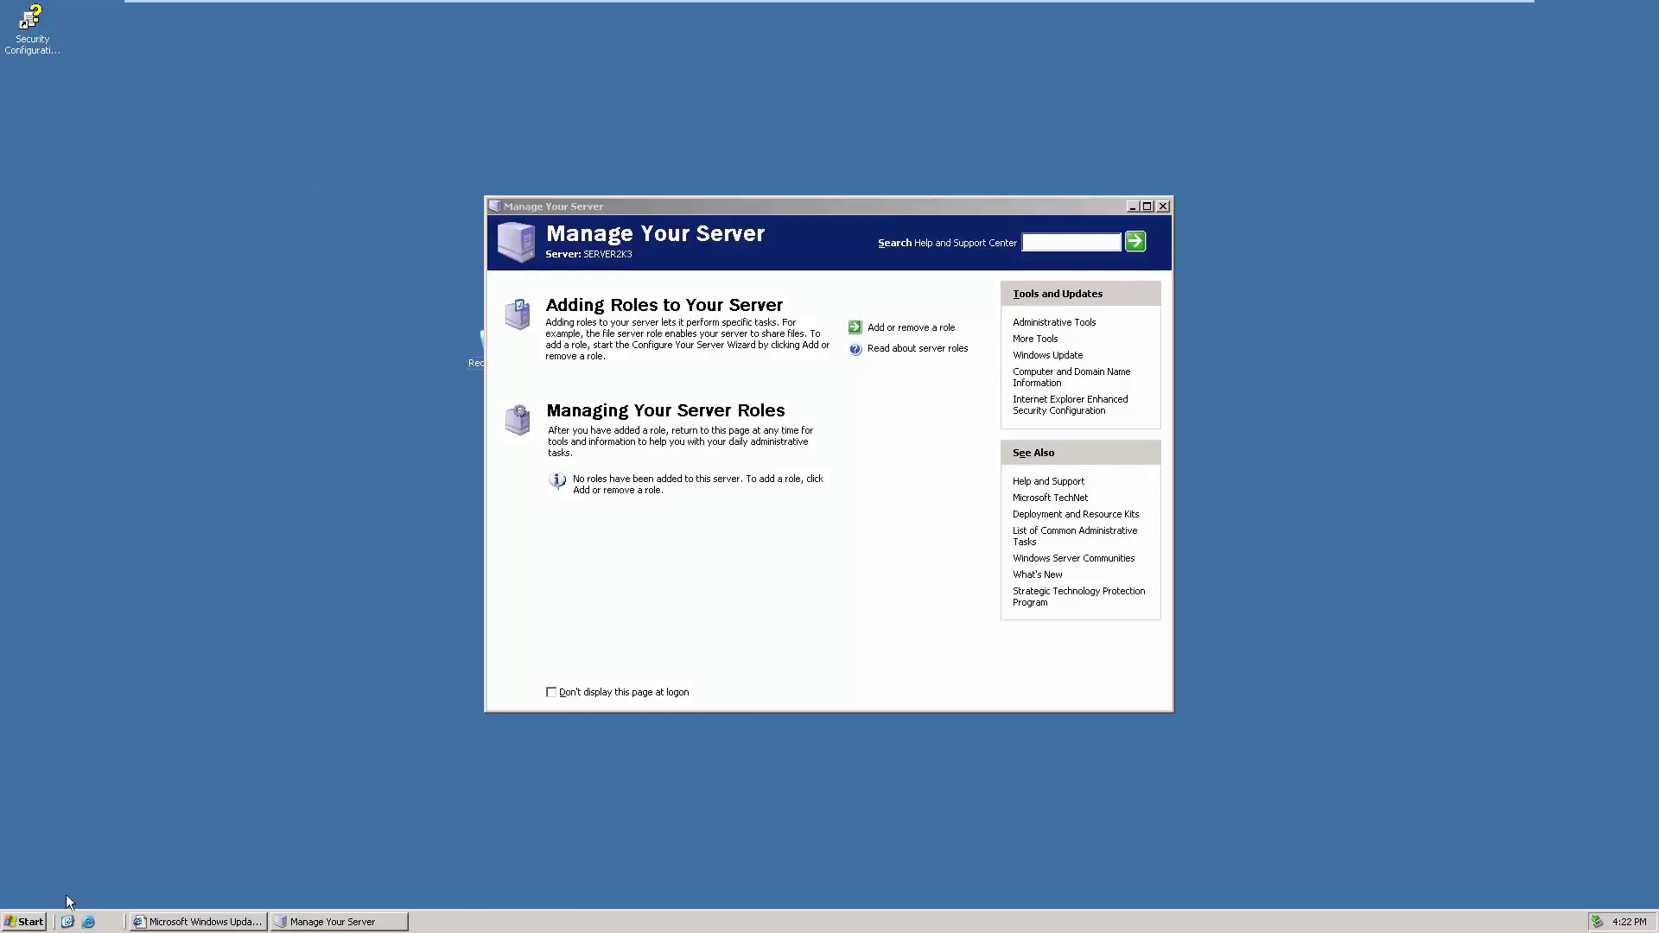
# - Open the Remote Desktops console from the installed administrative tools and view its About information
pyautogui.click(35, 919)
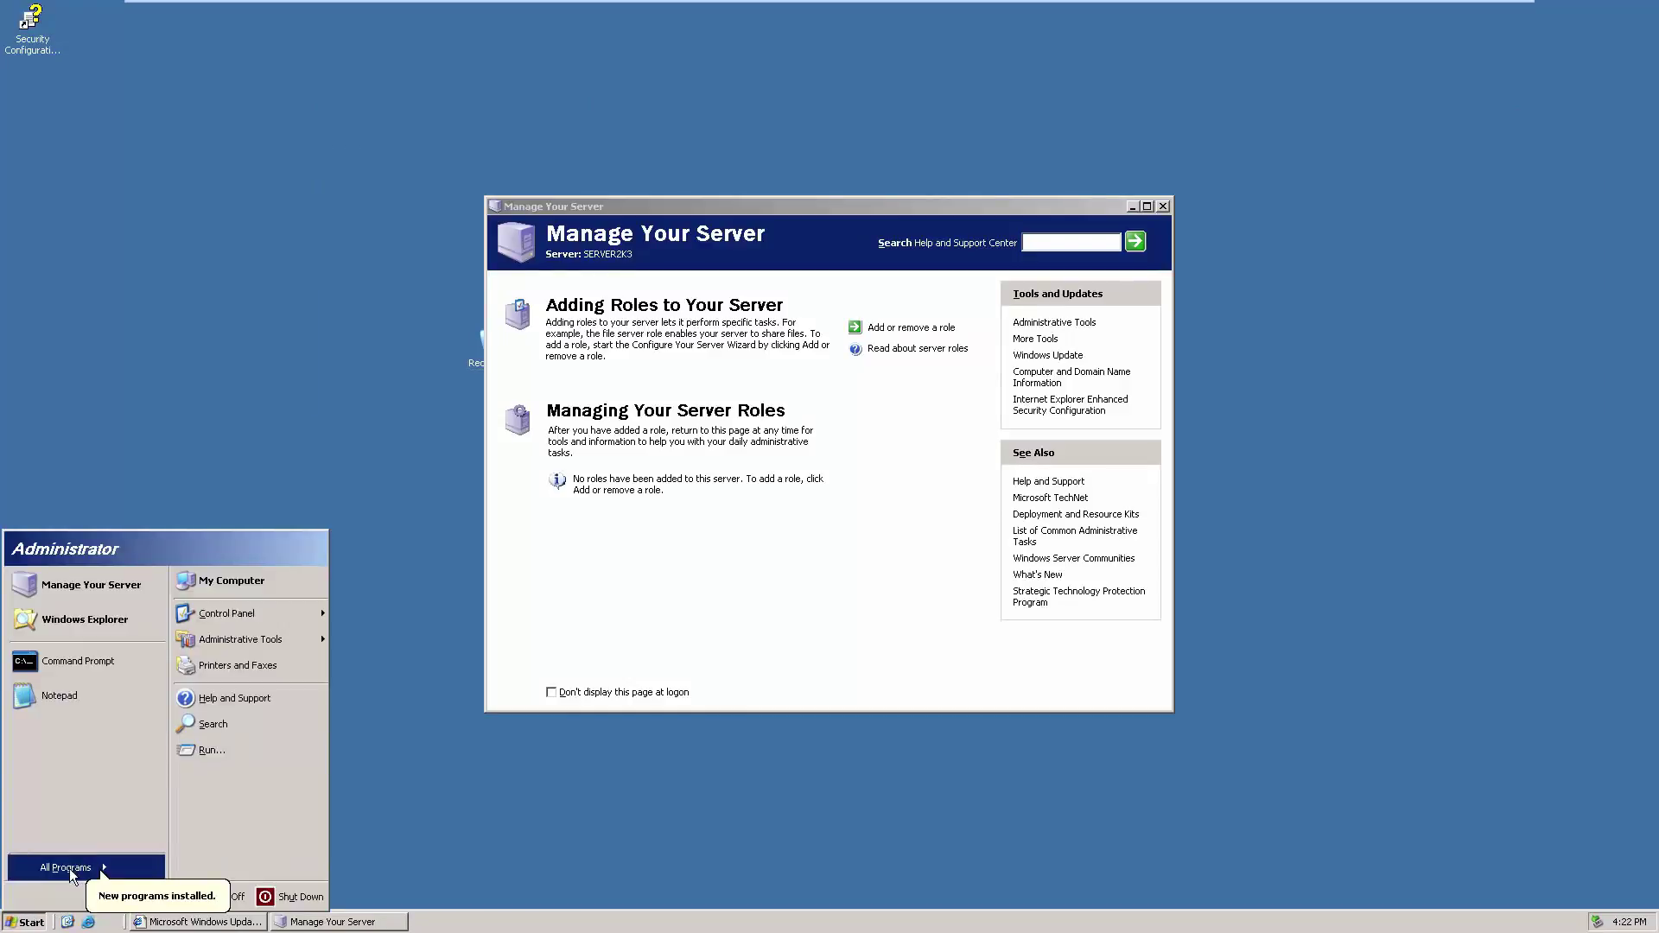
pyautogui.moveTo(69, 867)
pyautogui.moveTo(166, 804)
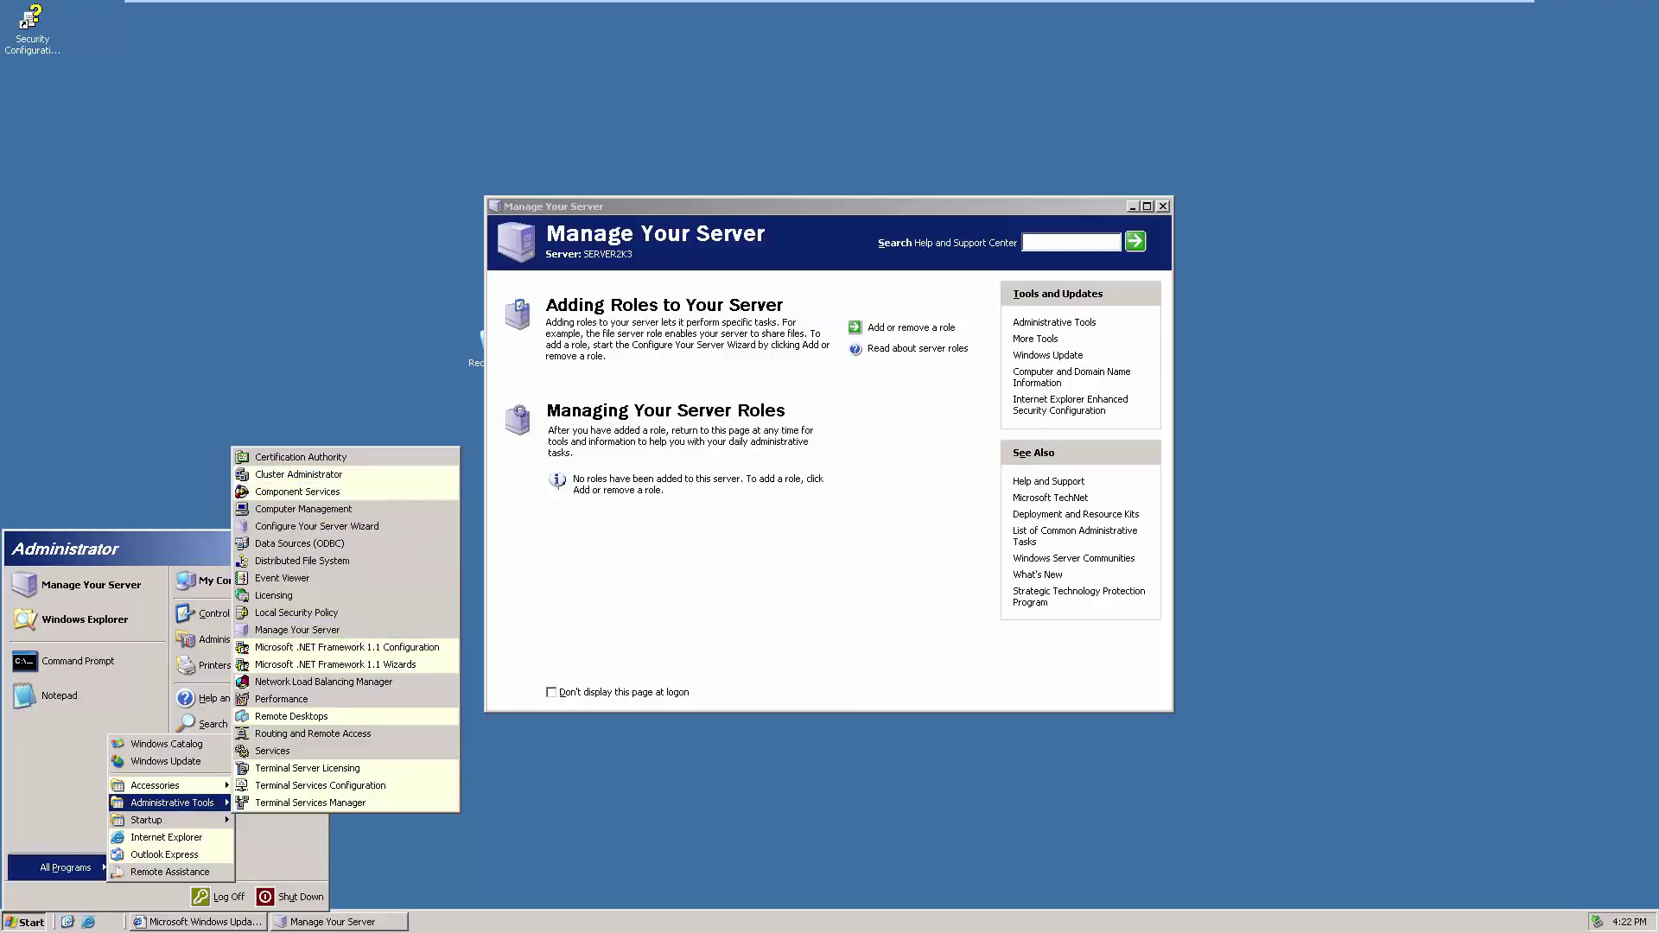
pyautogui.click(330, 721)
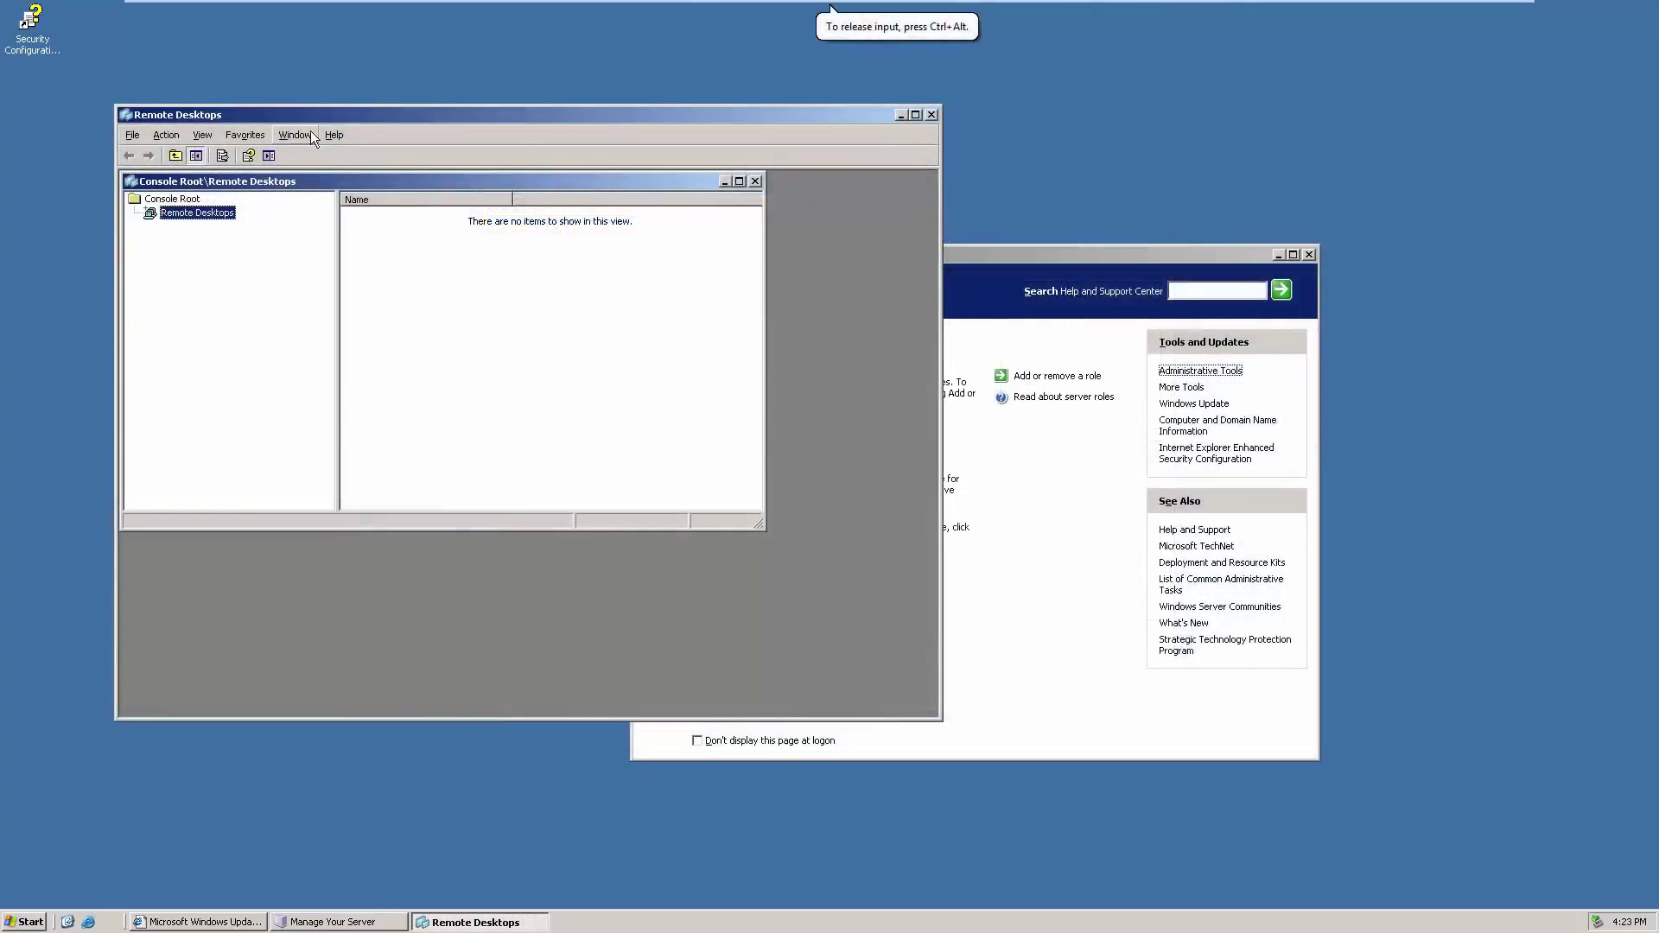
pyautogui.click(333, 135)
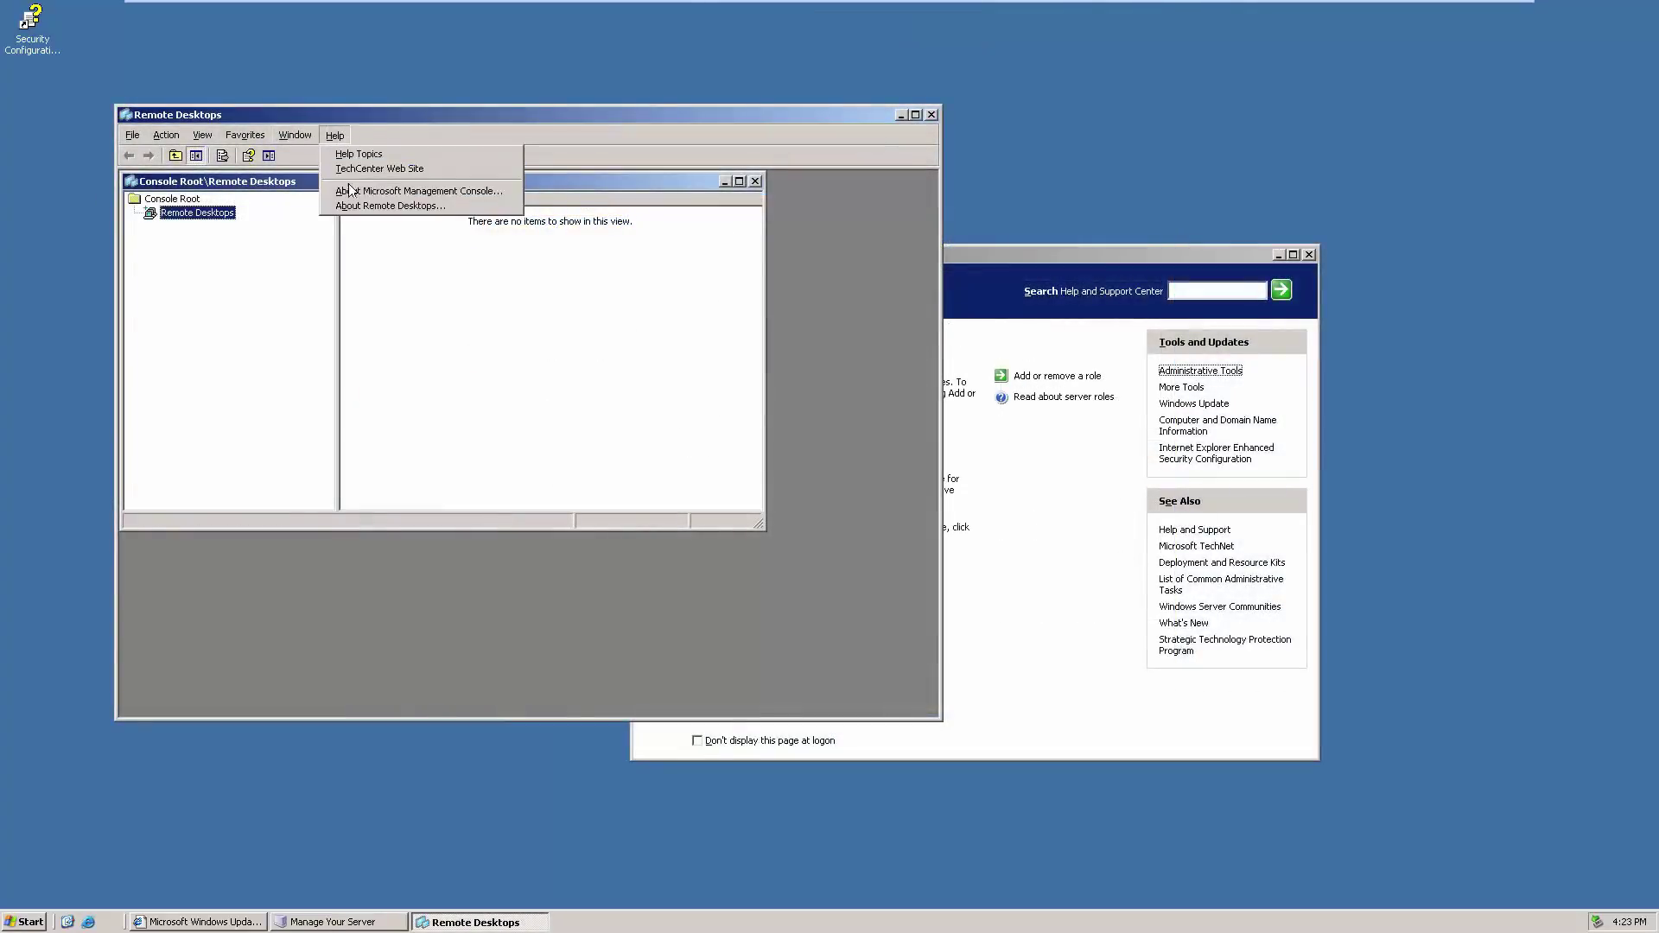
pyautogui.click(355, 209)
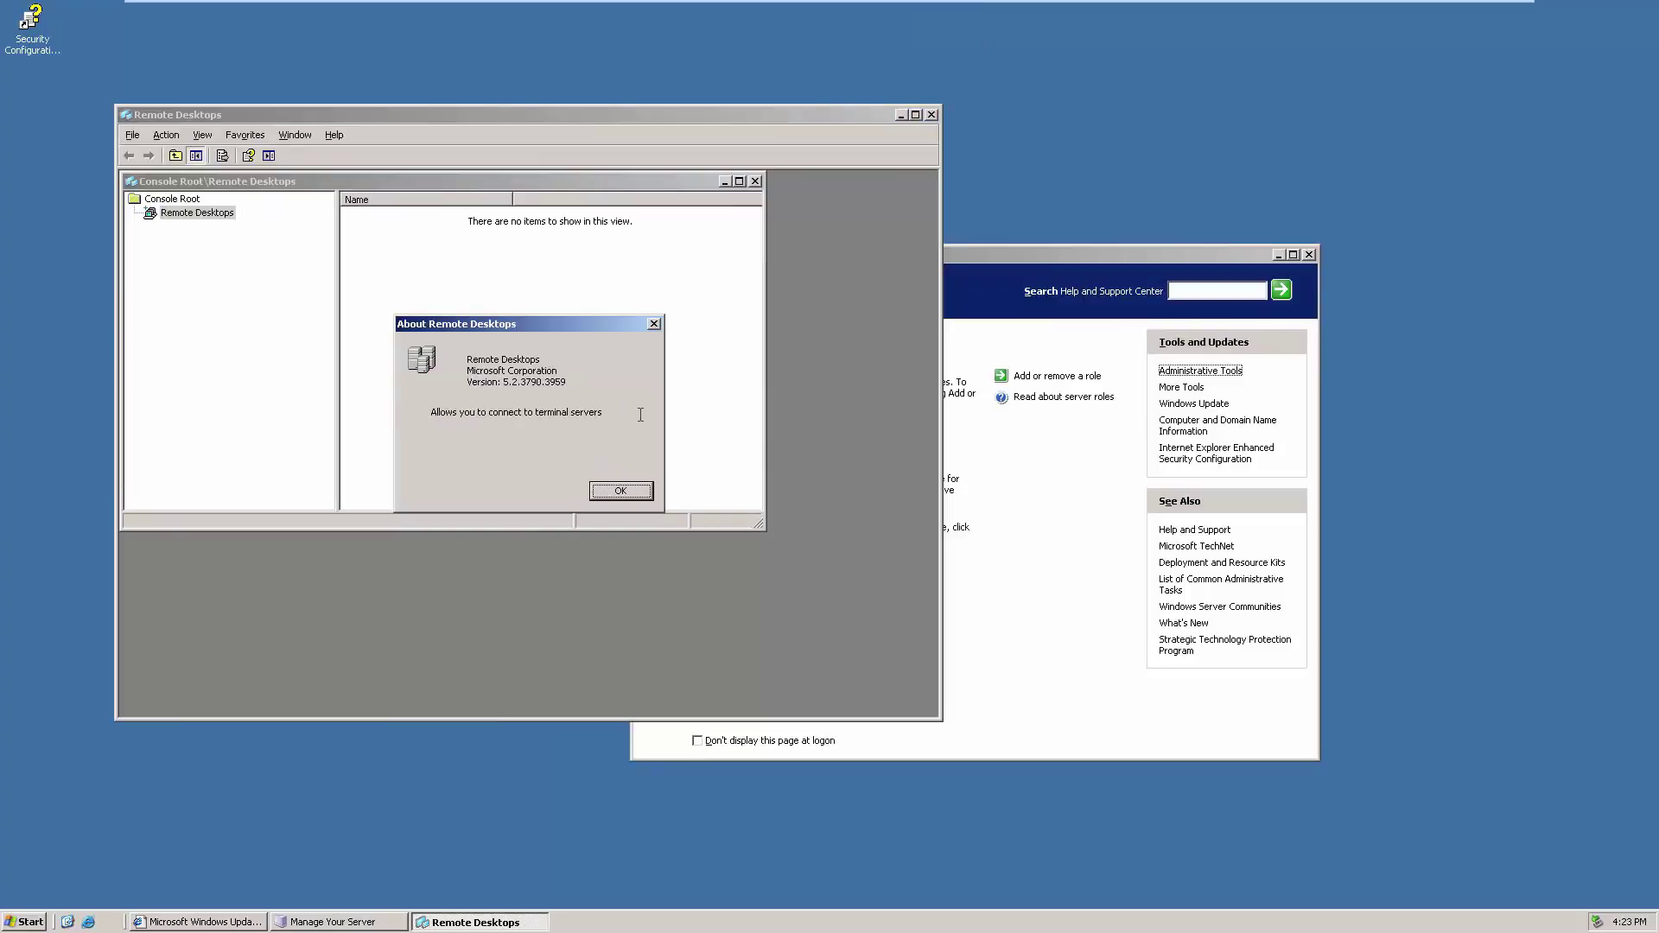
pyautogui.click(620, 490)
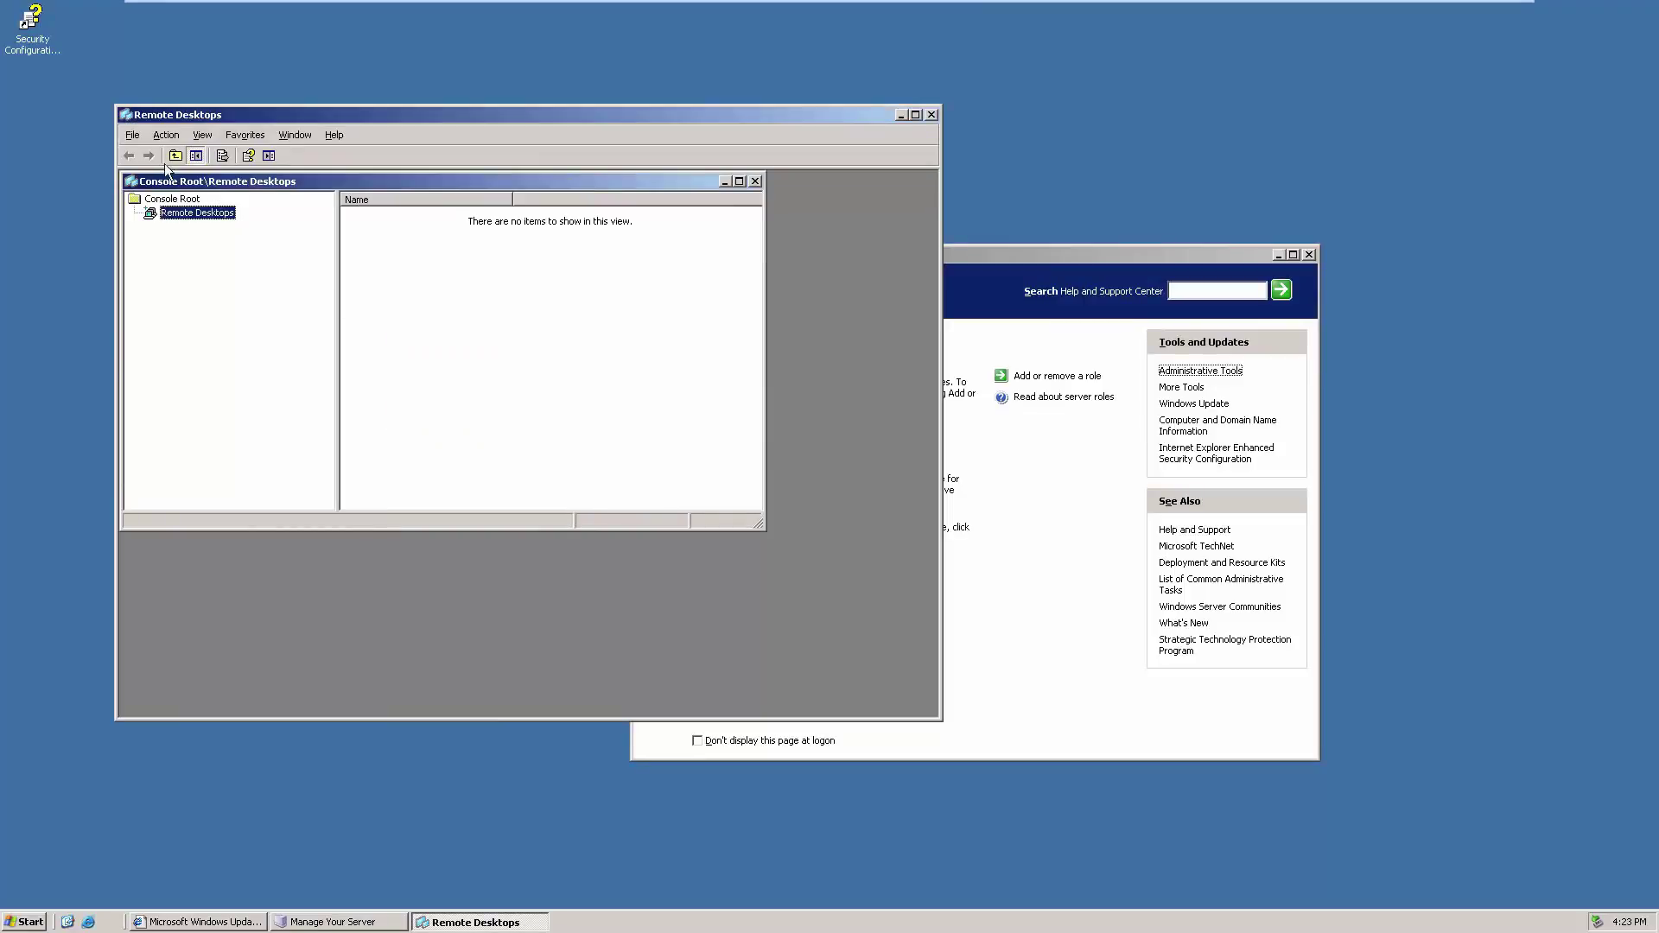
pyautogui.click(134, 135)
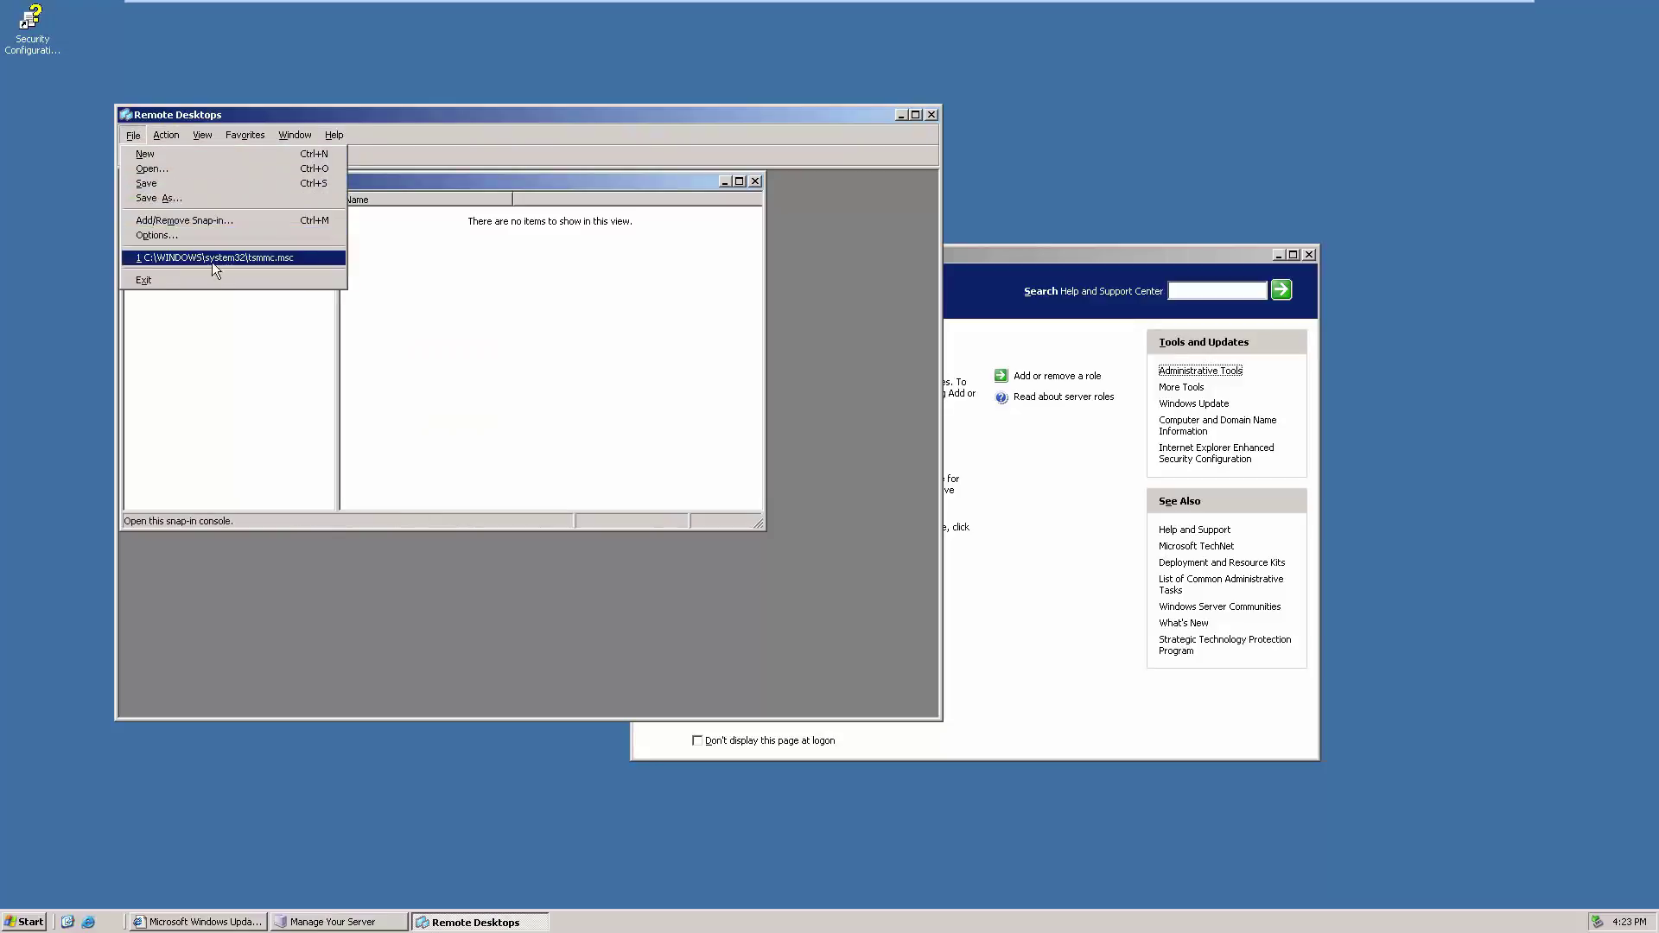
pyautogui.click(203, 175)
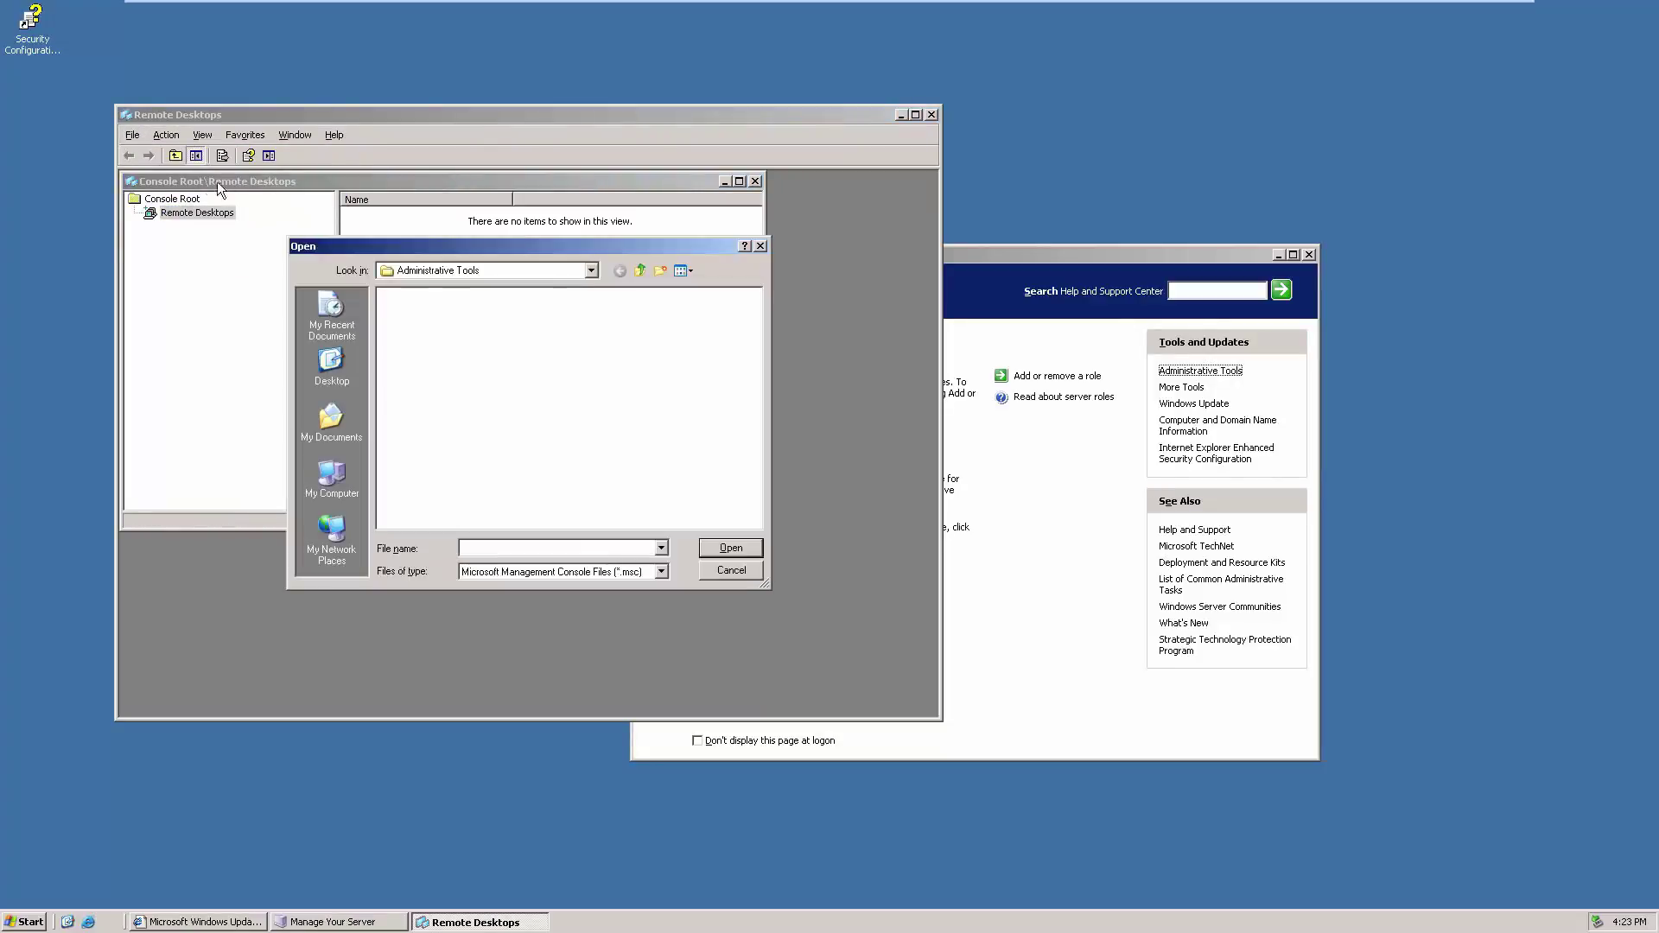
pyautogui.click(749, 572)
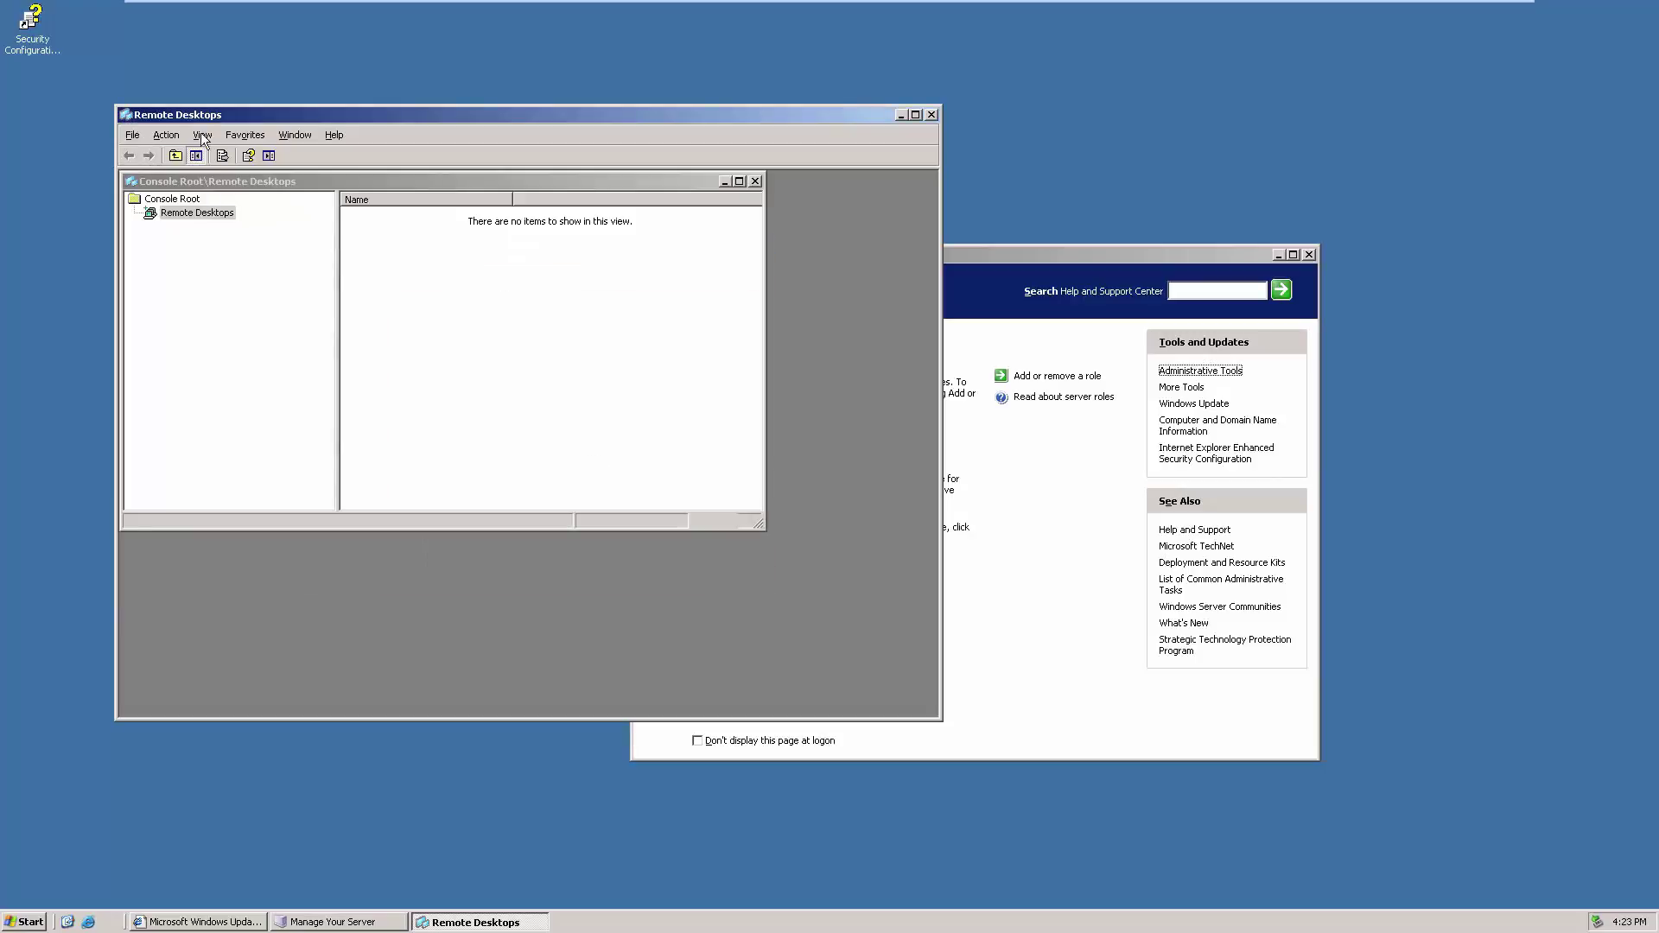
# - Close the Remote Desktops console without updating its snap-in file to the MMC version 3.0 format
pyautogui.moveTo(924, 114); pyautogui.dragTo(956, 122)
pyautogui.click(962, 122)
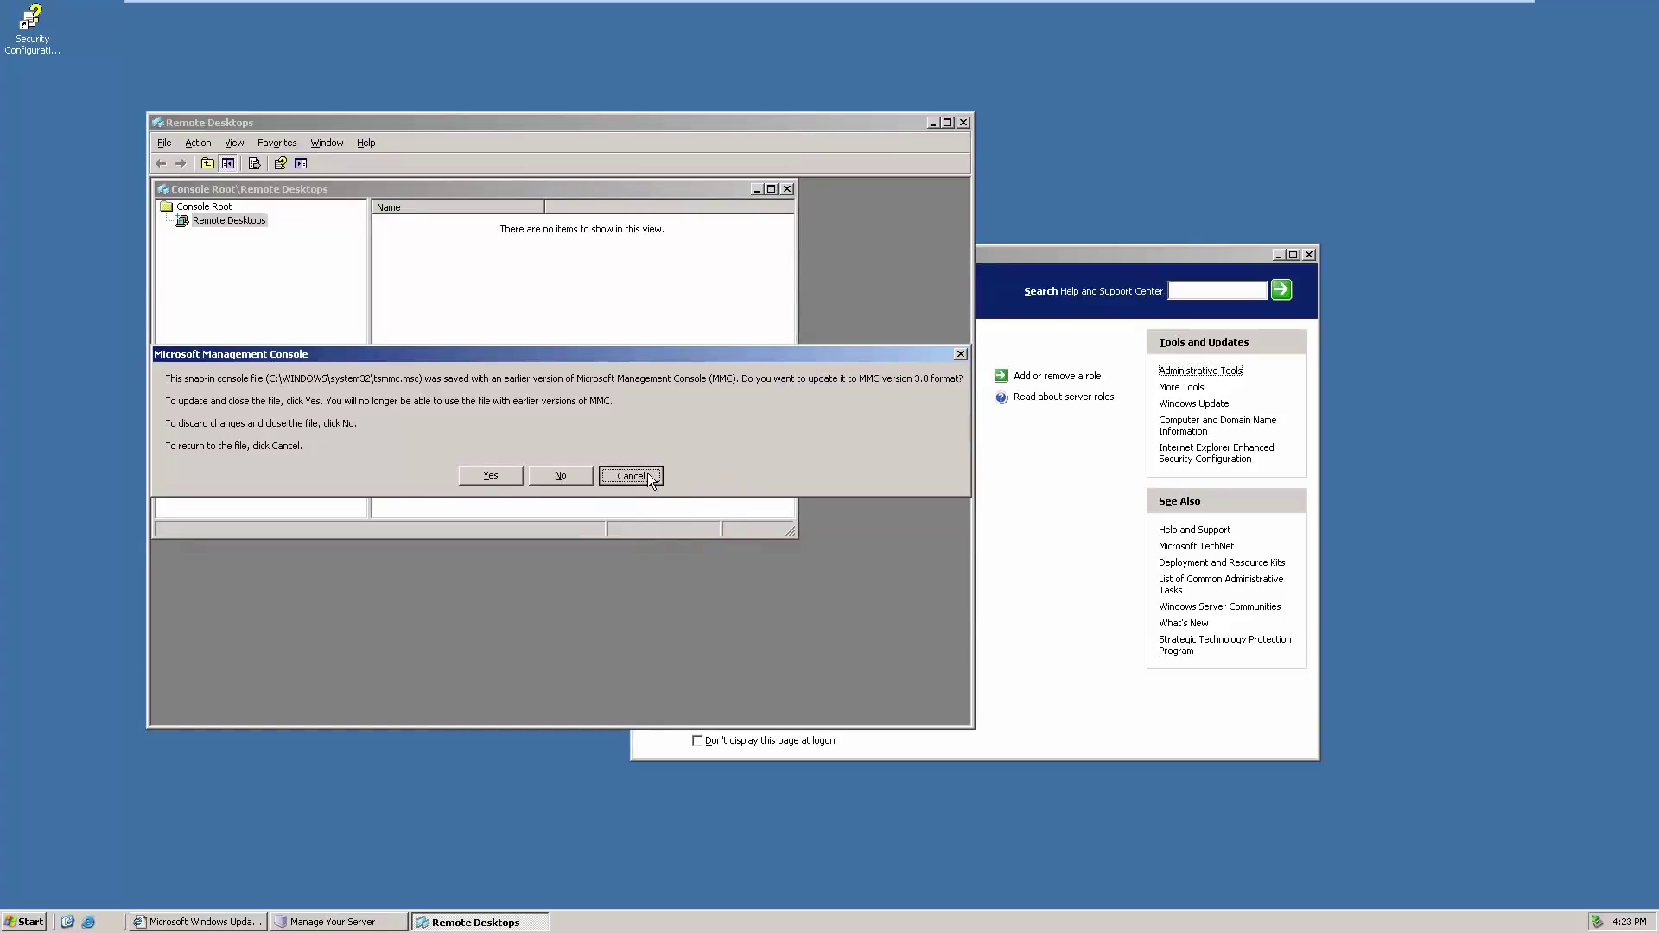
pyautogui.click(570, 475)
# - Run winver to check the Windows version and build information, and close the About Windows dialog
pyautogui.click(26, 921)
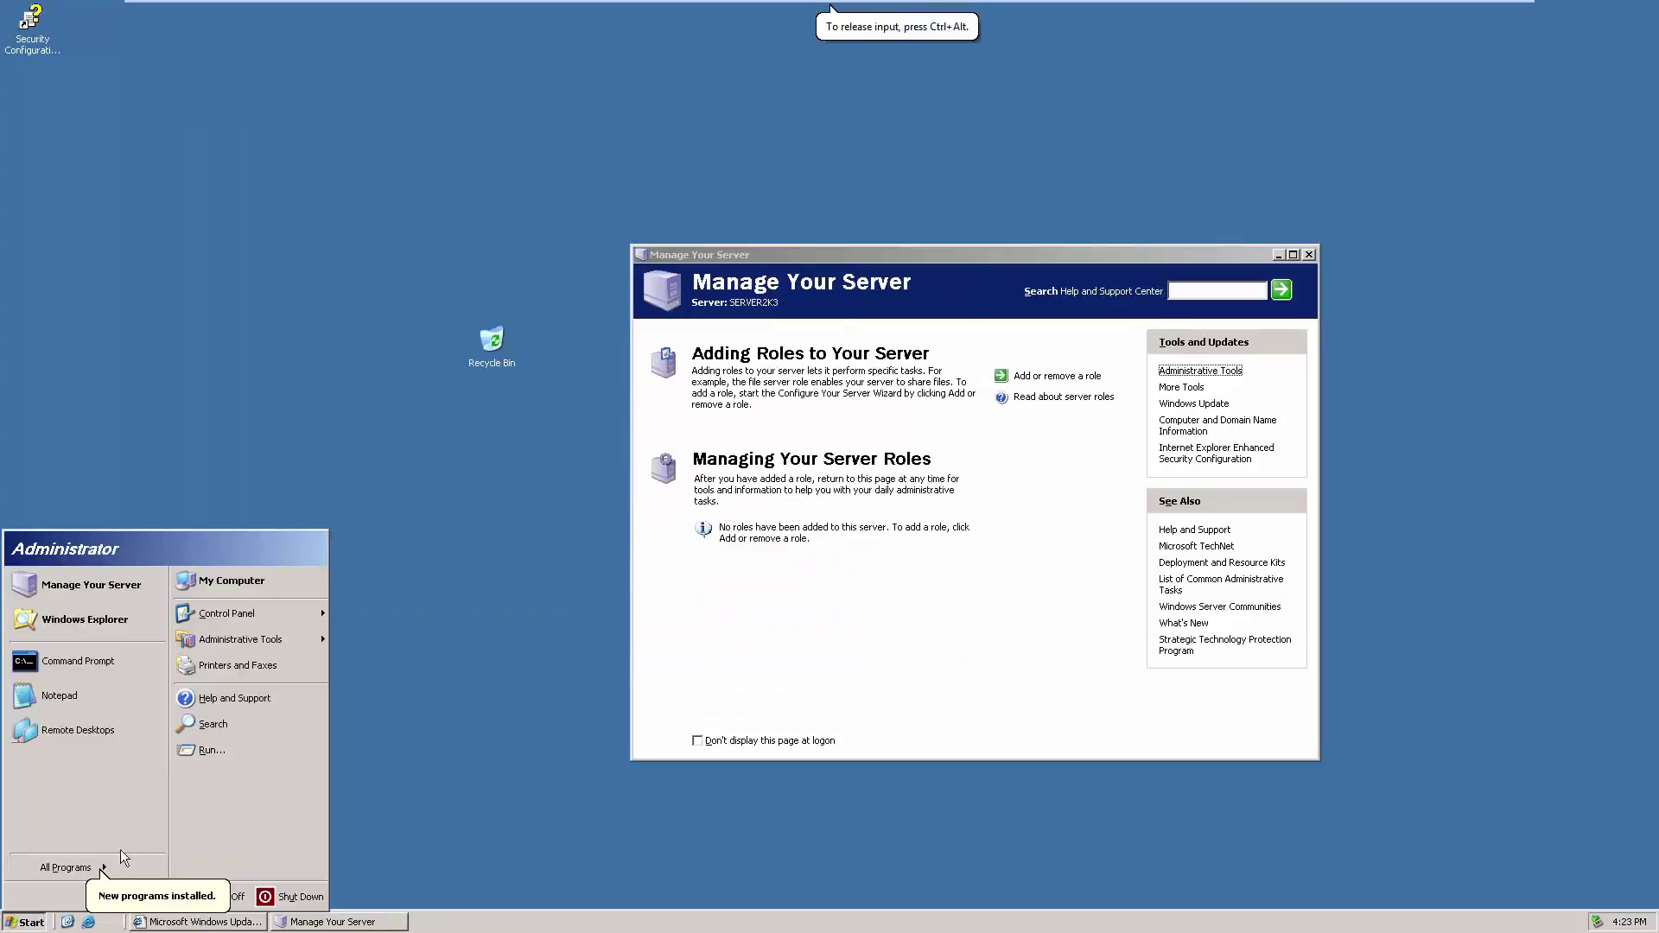
pyautogui.moveTo(94, 869)
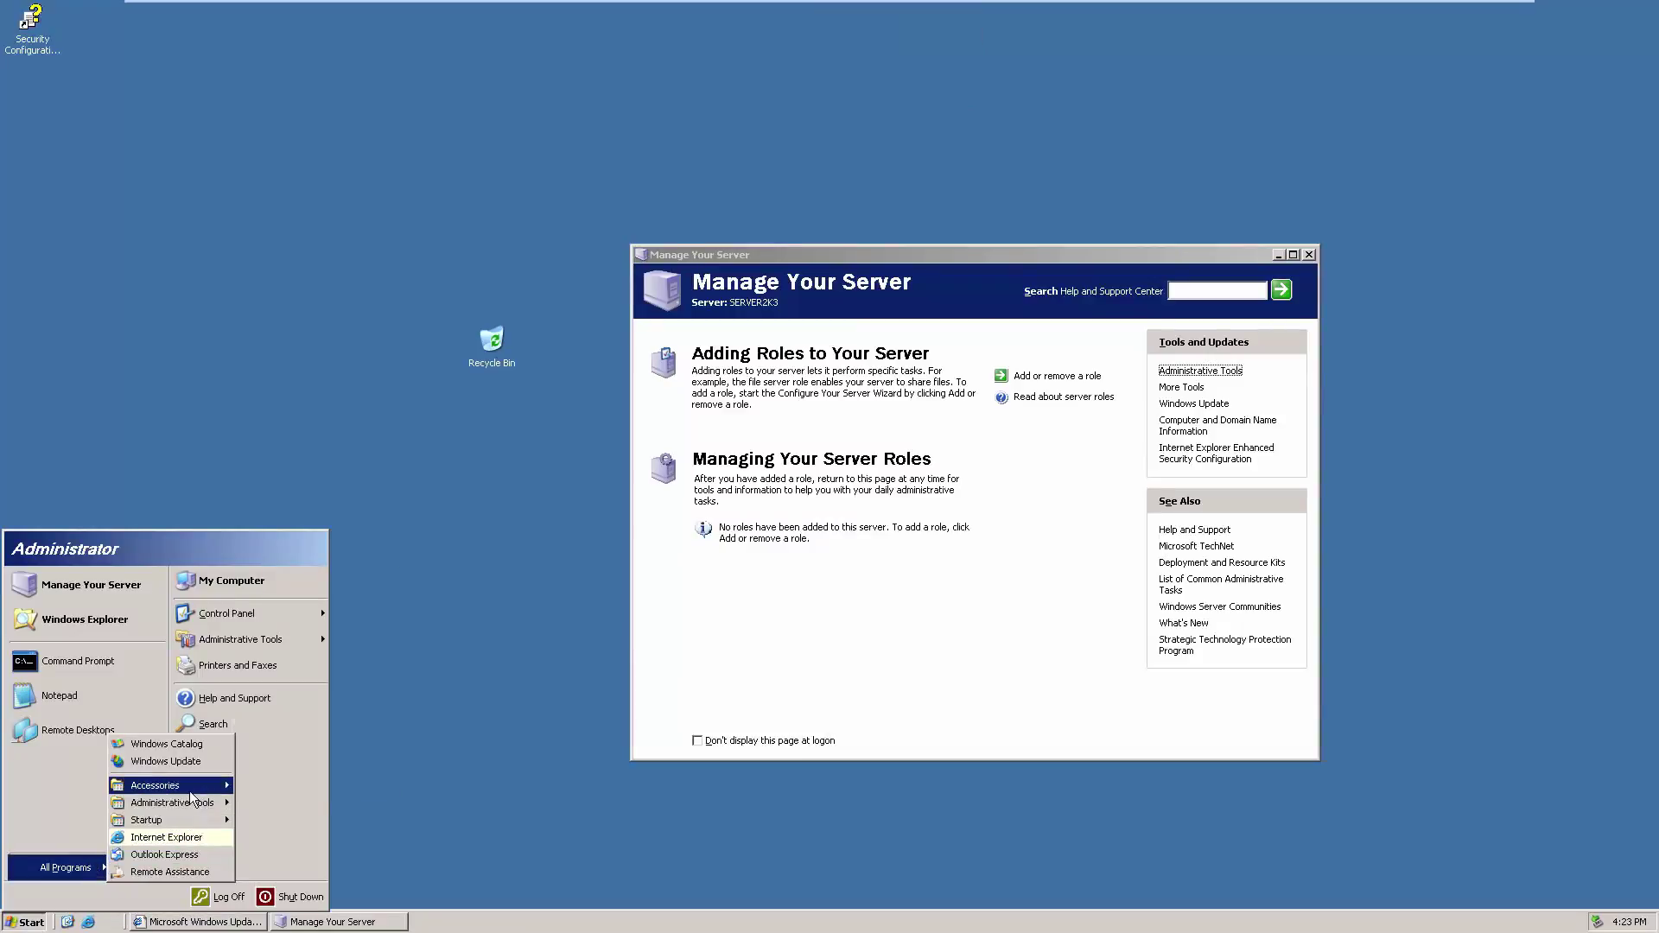
pyautogui.moveTo(191, 796)
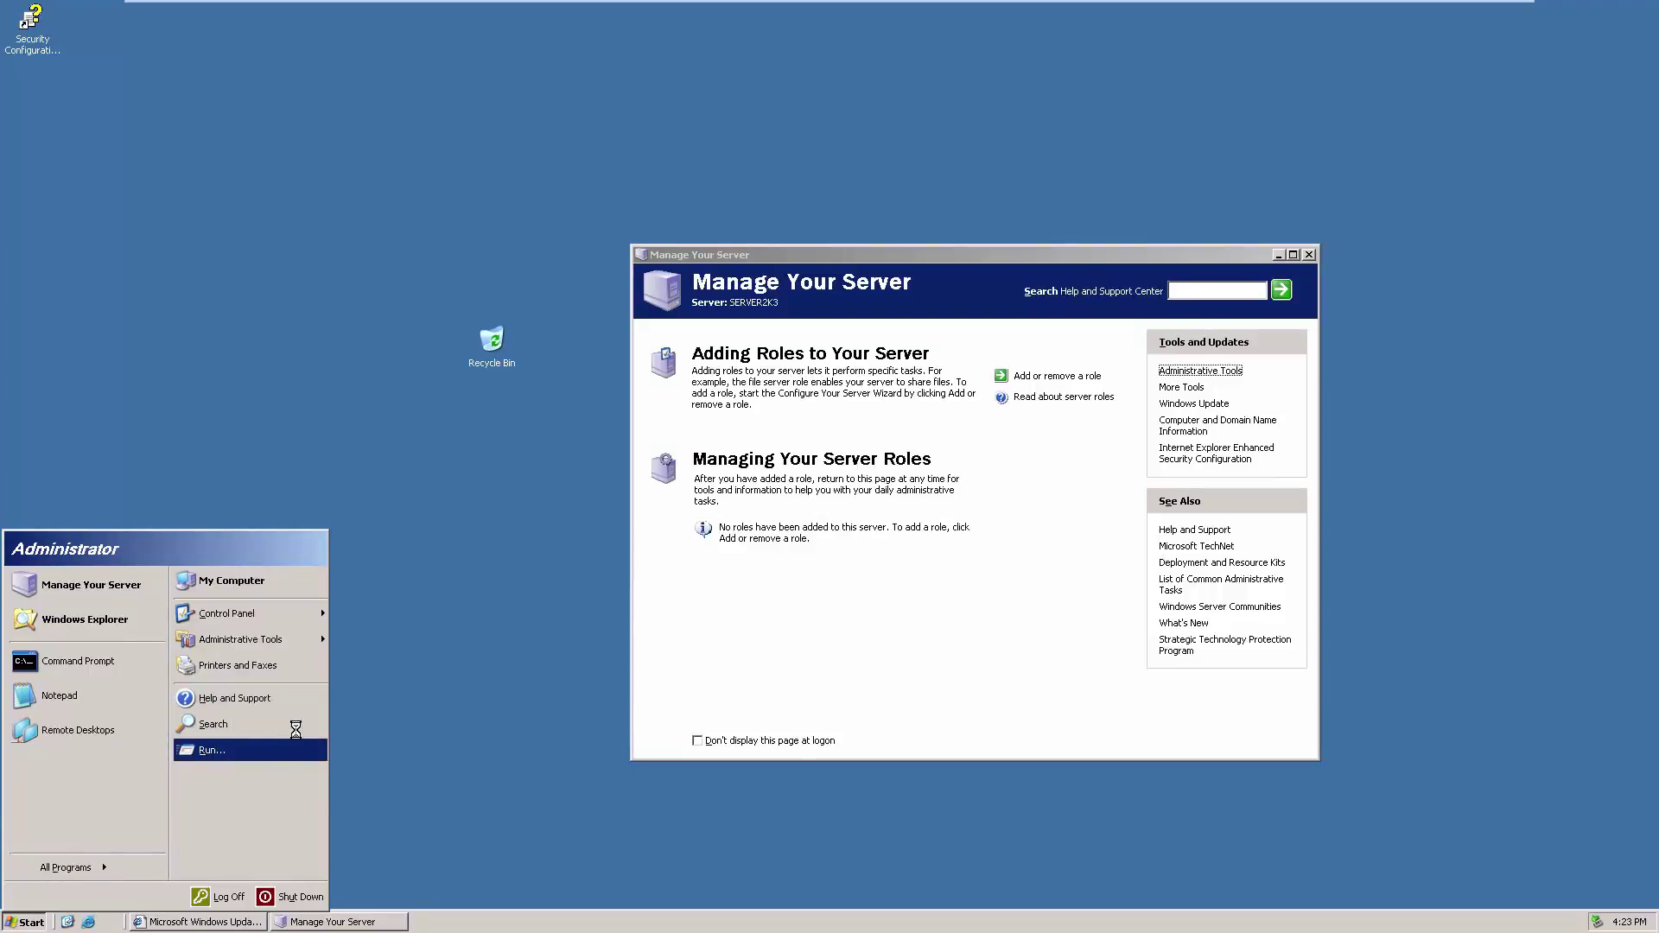
pyautogui.write('winv')
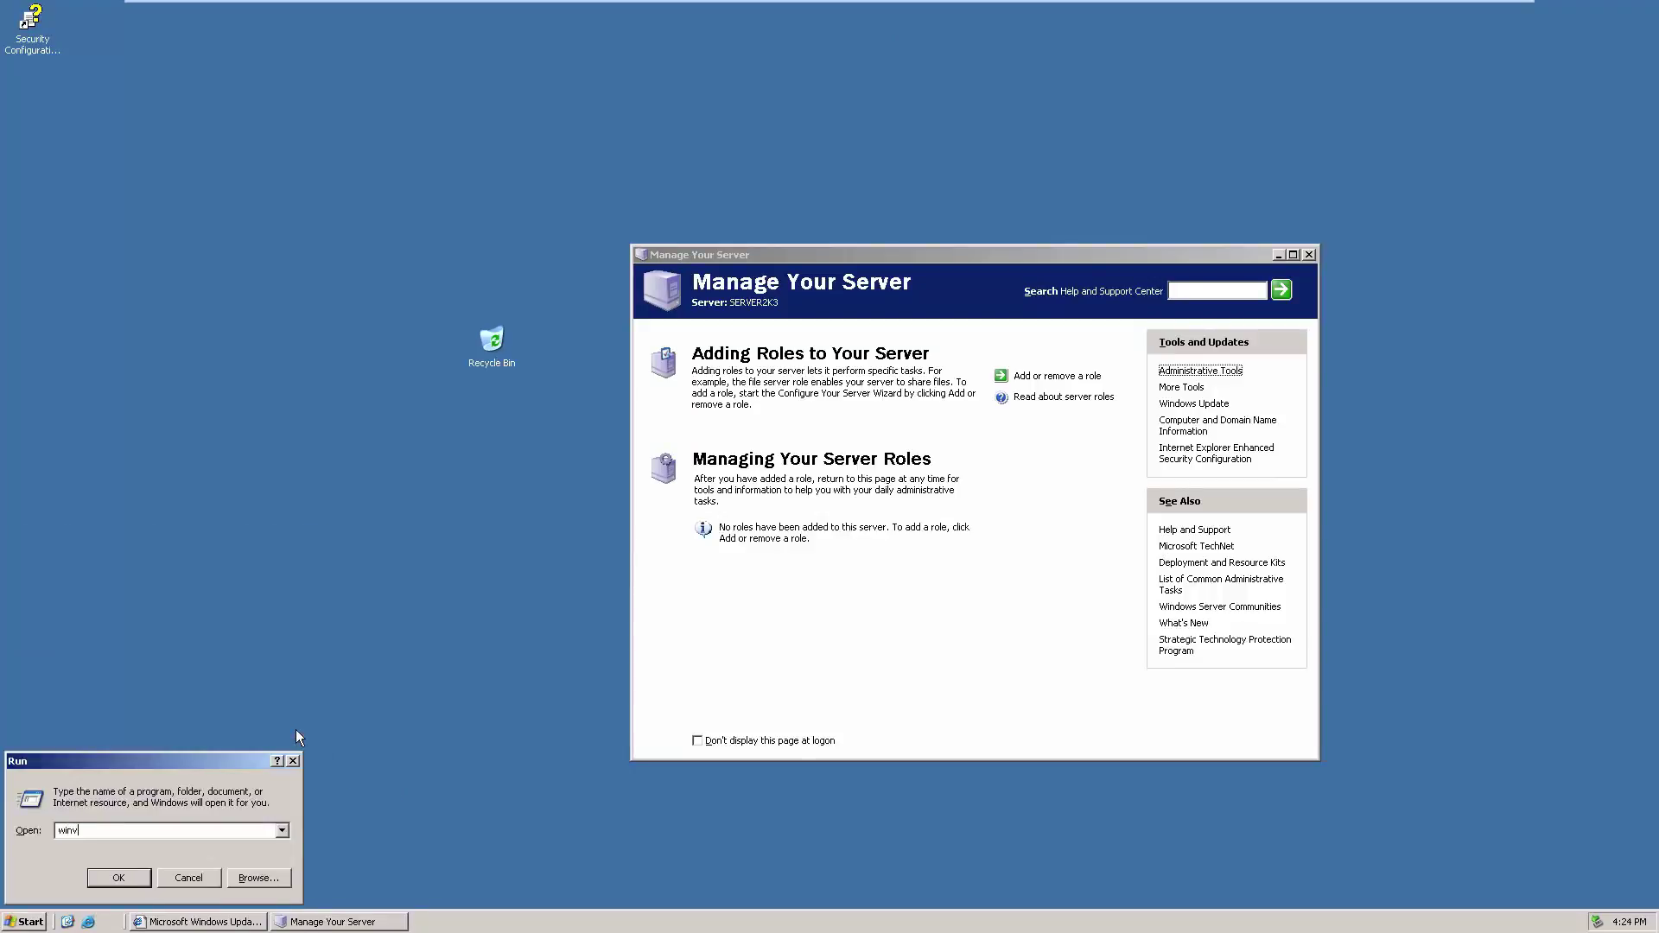
pyautogui.write('er')
pyautogui.press('Return')
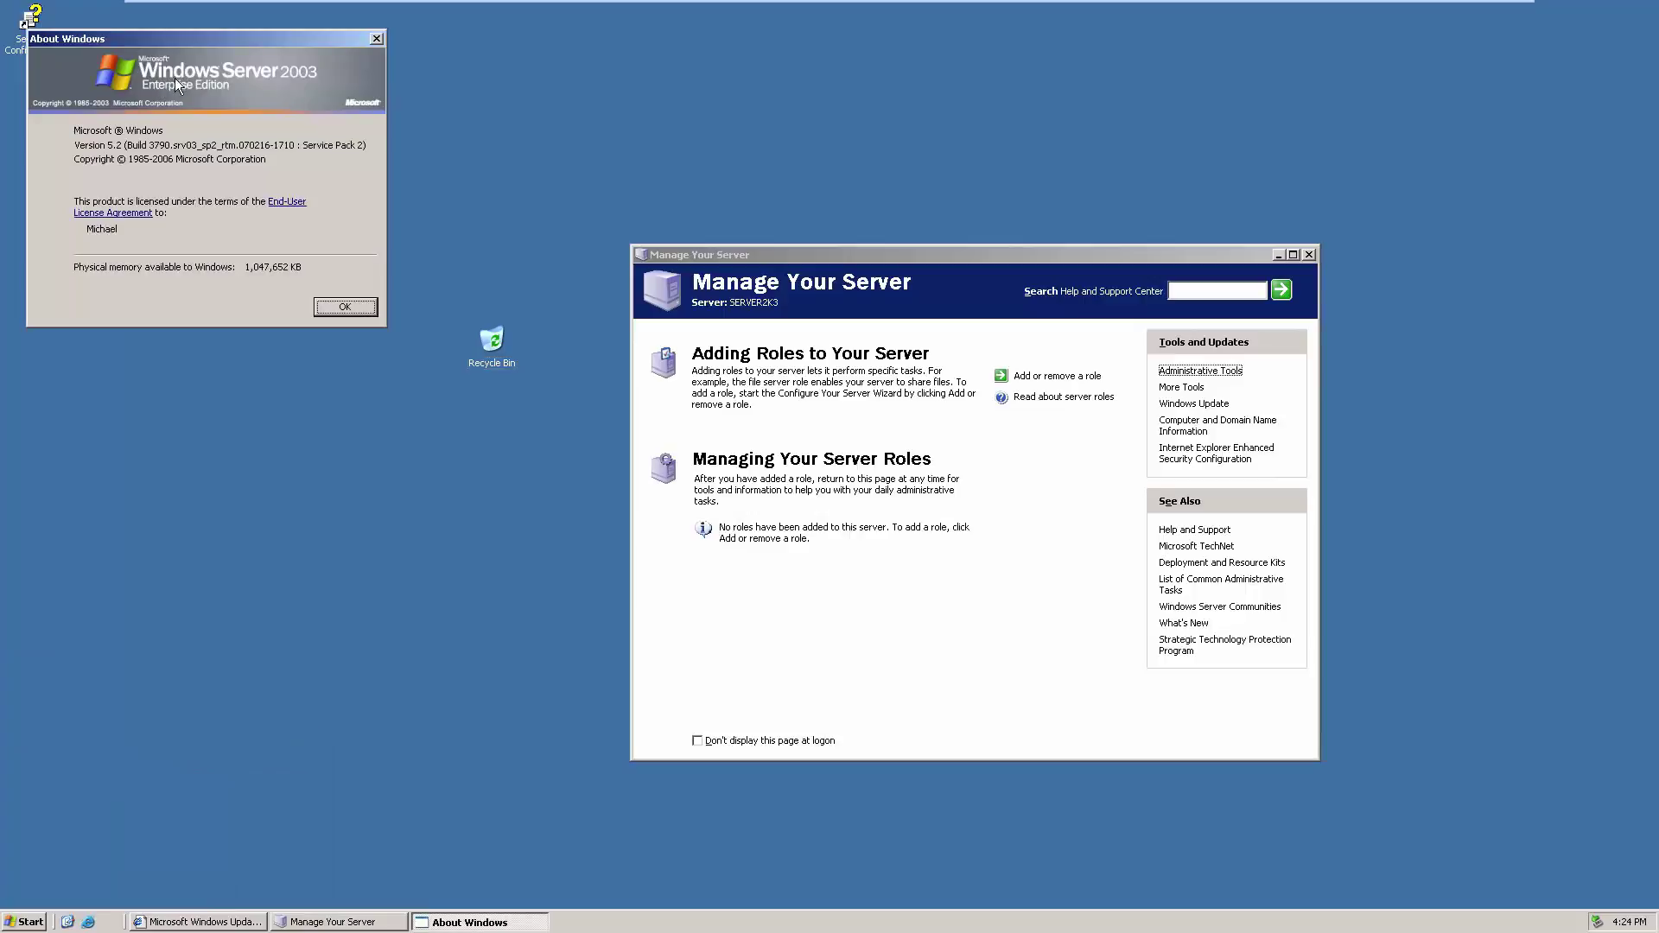
pyautogui.moveTo(172, 34); pyautogui.dragTo(359, 459)
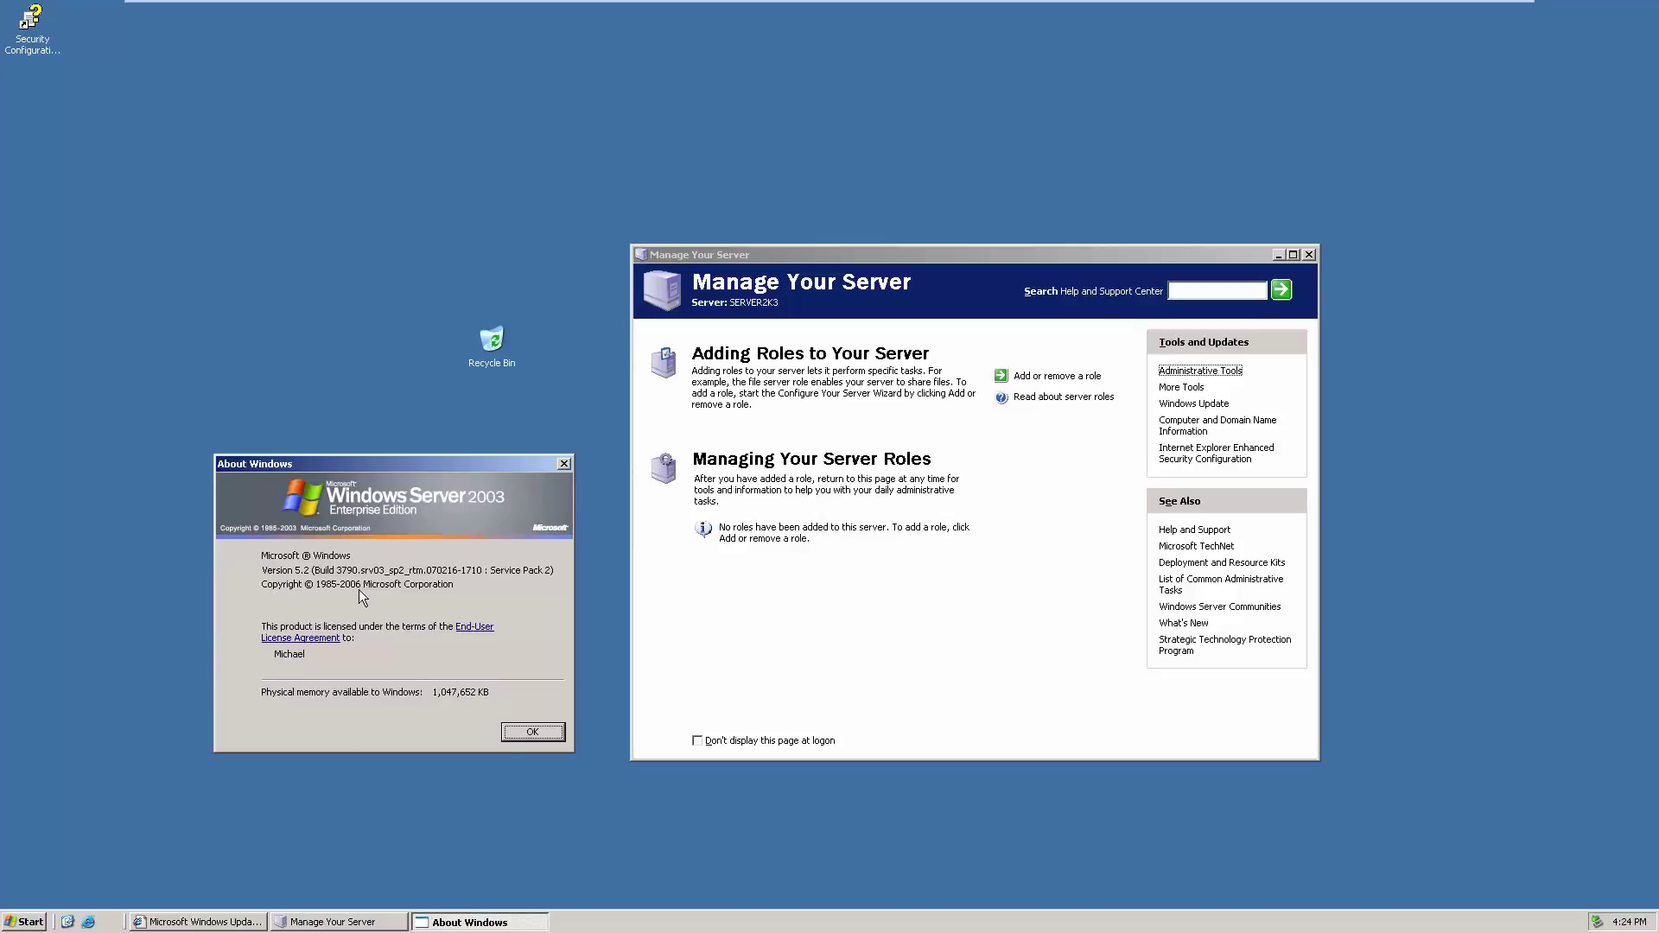
pyautogui.click(533, 732)
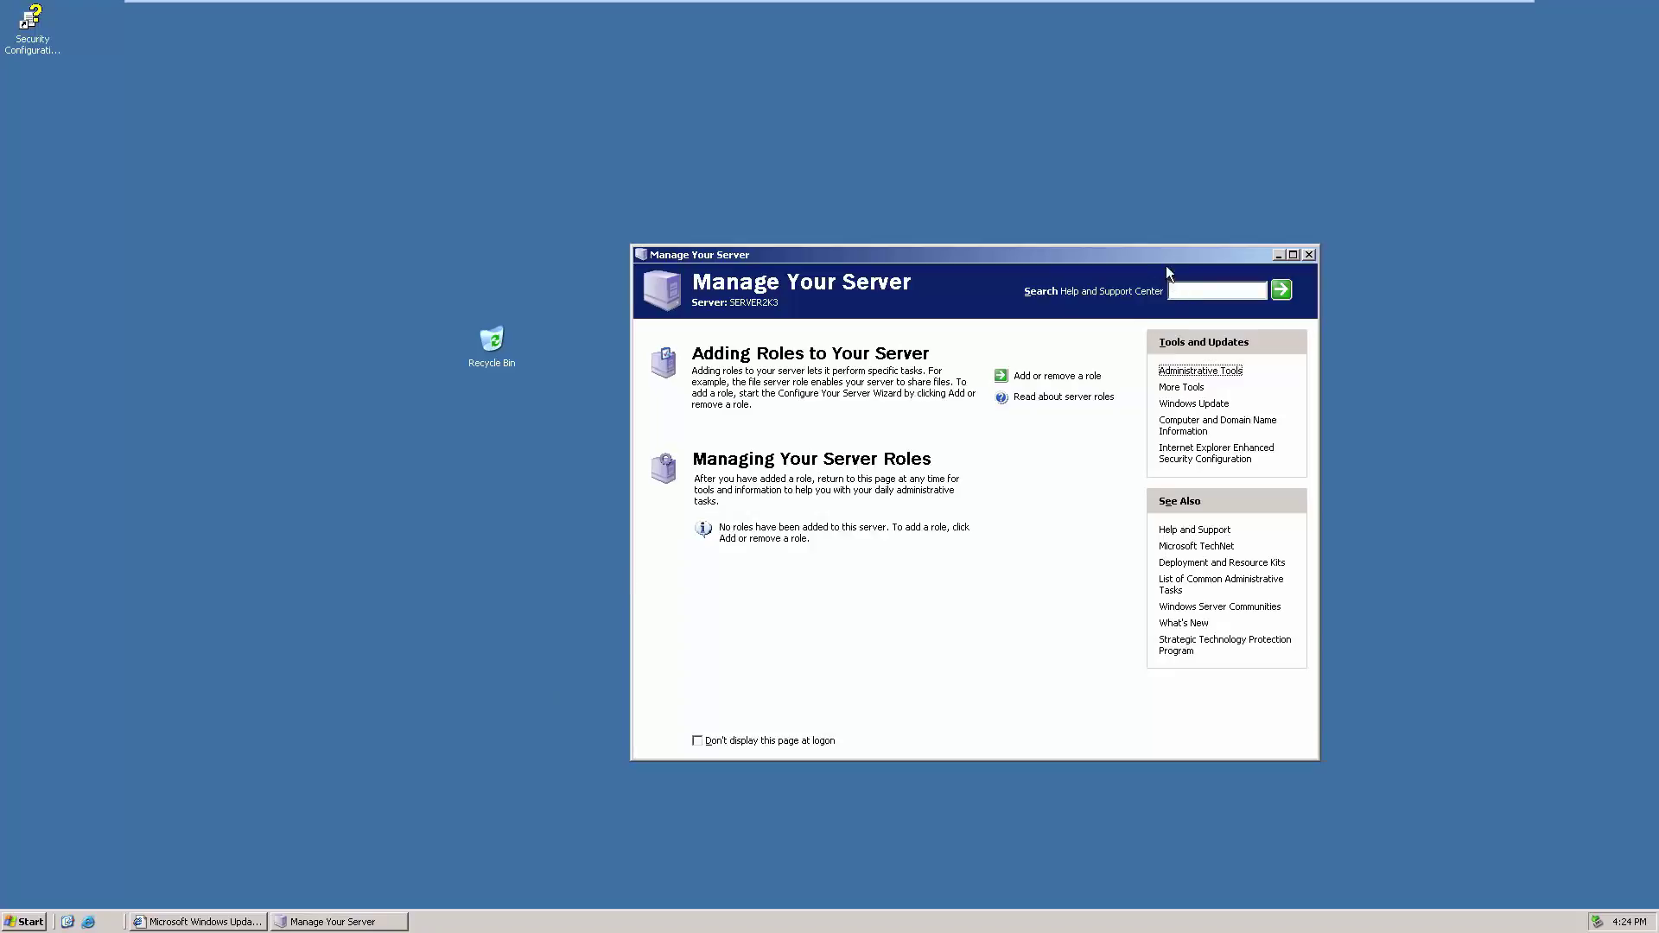
# - Move the Manage Your Server window slightly and close it
pyautogui.moveTo(1133, 252); pyautogui.dragTo(1090, 227)
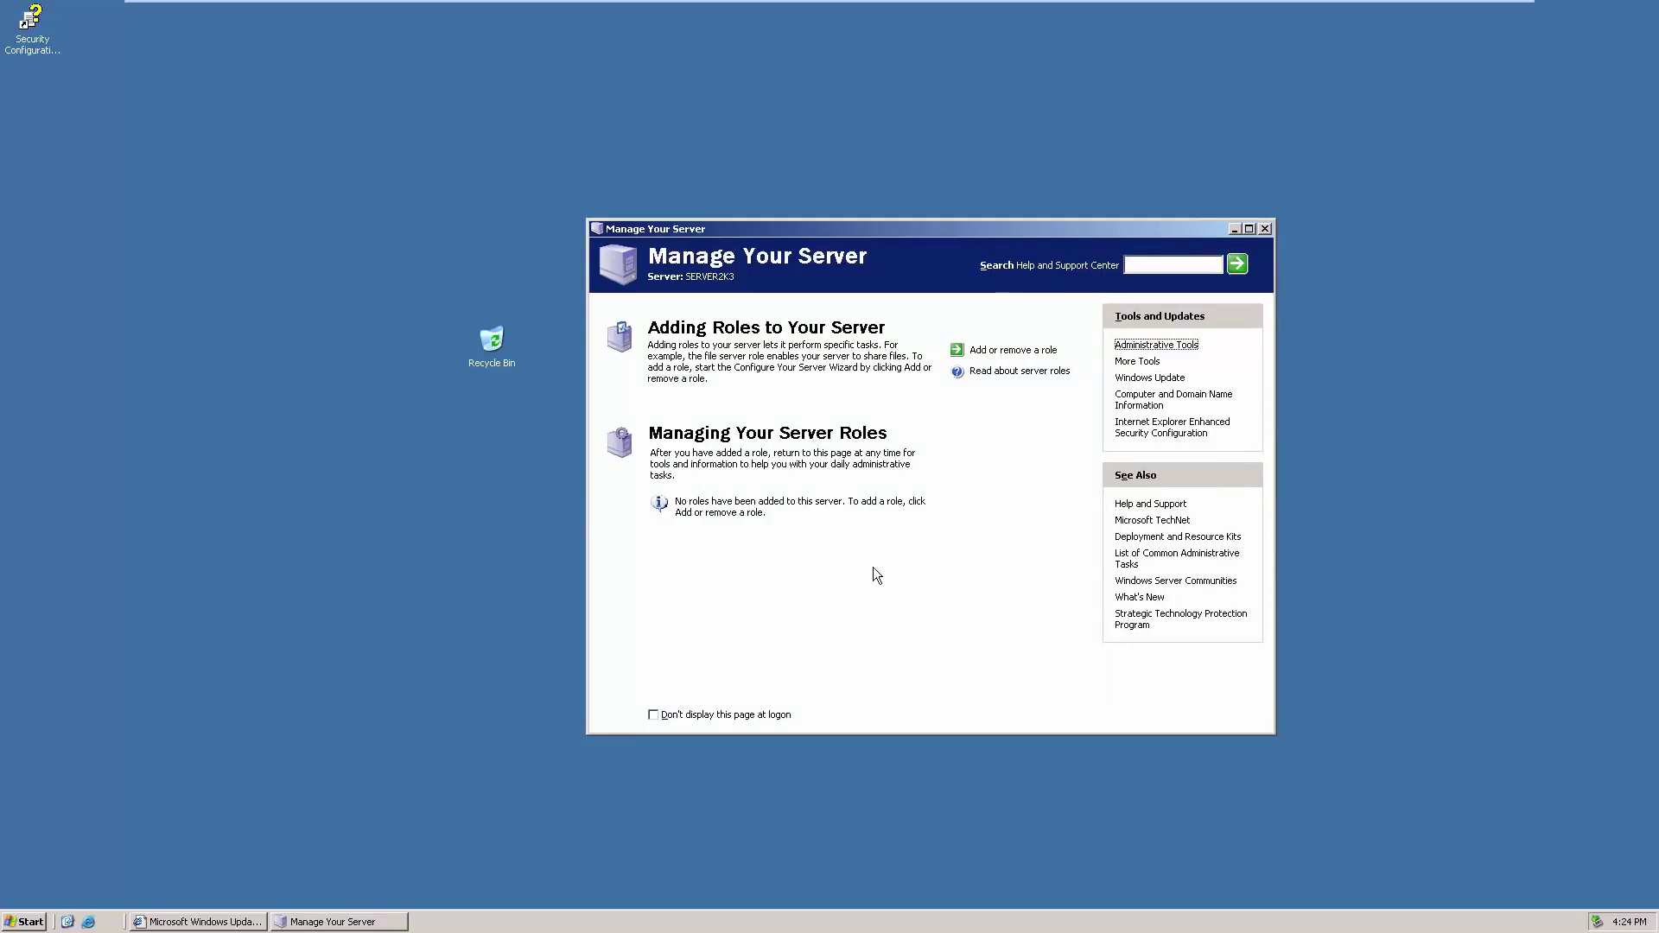
pyautogui.click(1265, 230)
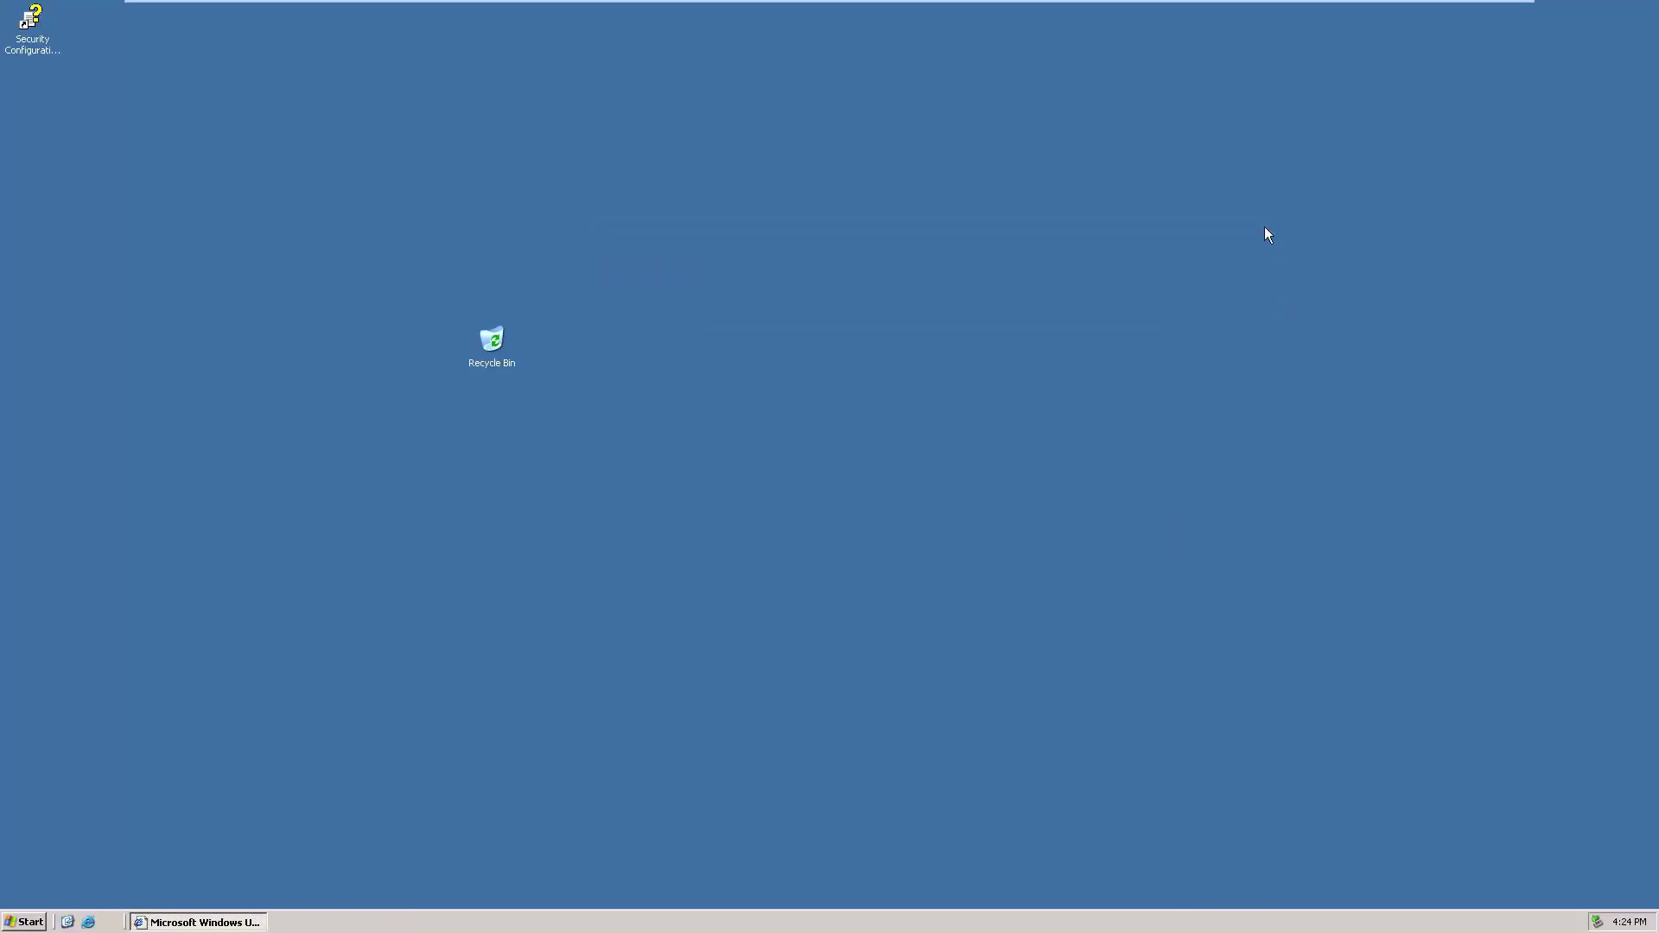